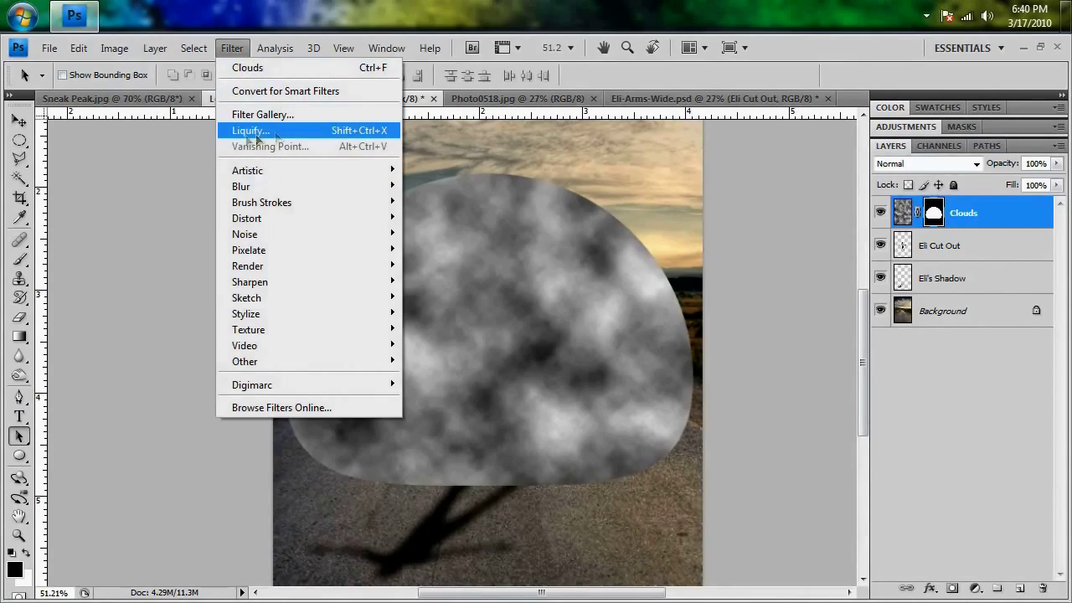
pyautogui.click(243, 133)
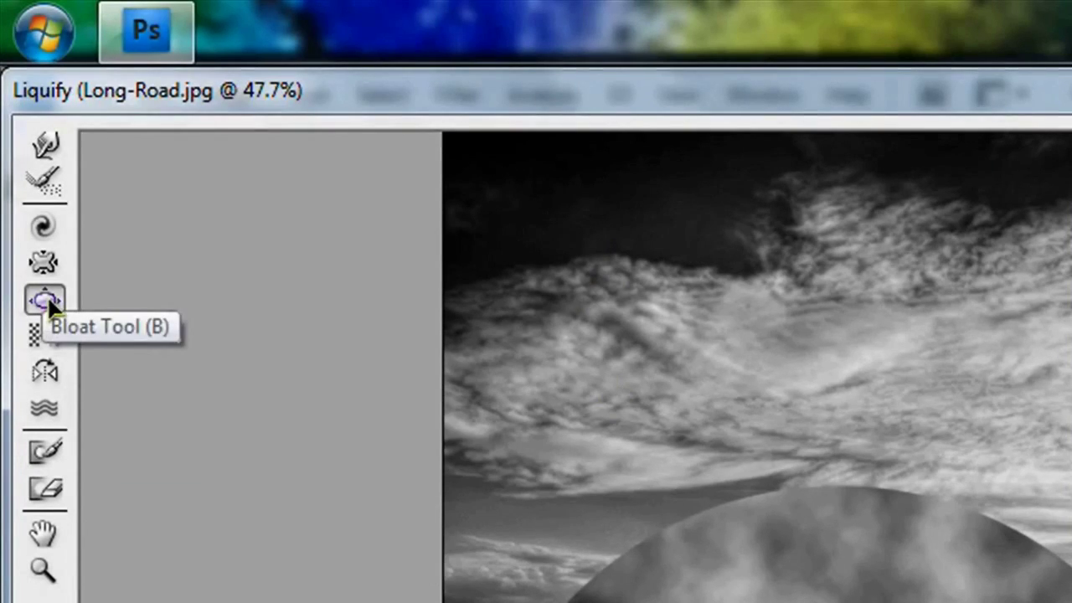
pyautogui.click(46, 297)
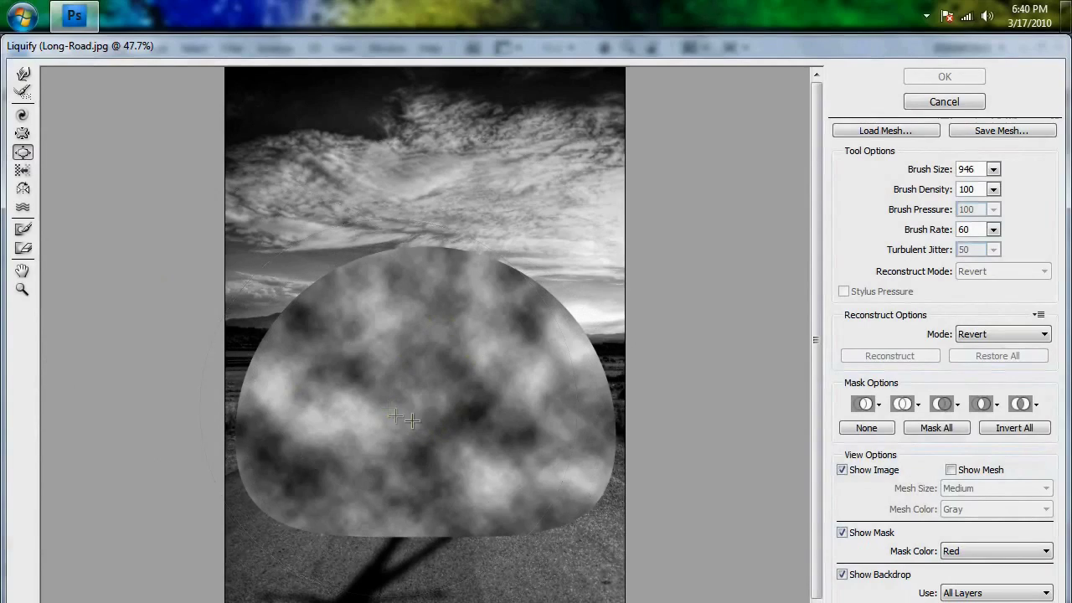
pyautogui.click(946, 103)
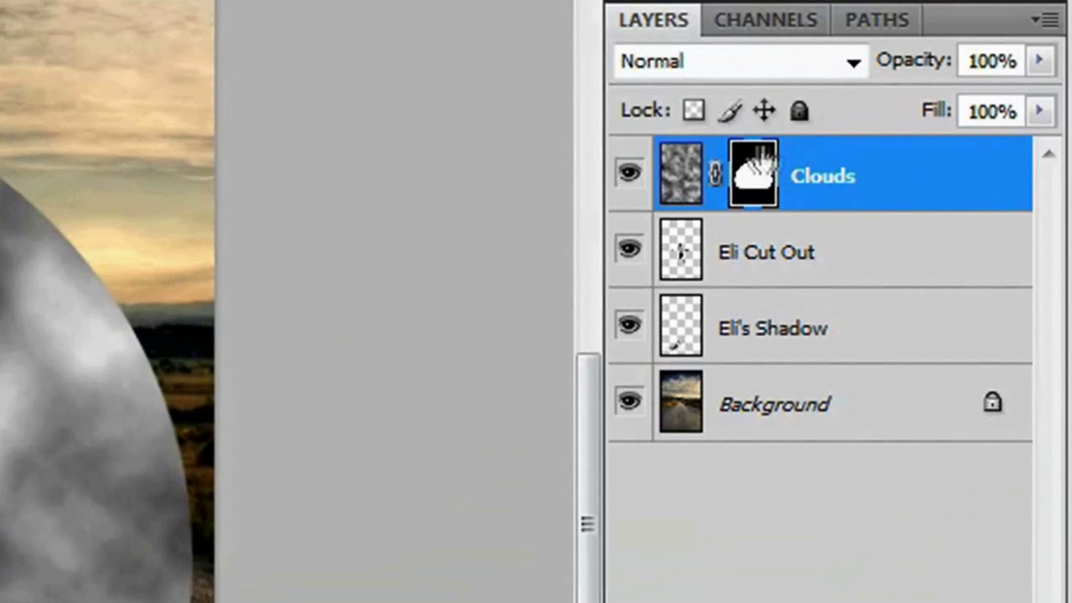
# Step: Open the Clouds layer's image instead of its mask in Liquify and toggle the all-layers backdrop off and on
pyautogui.click(682, 188)
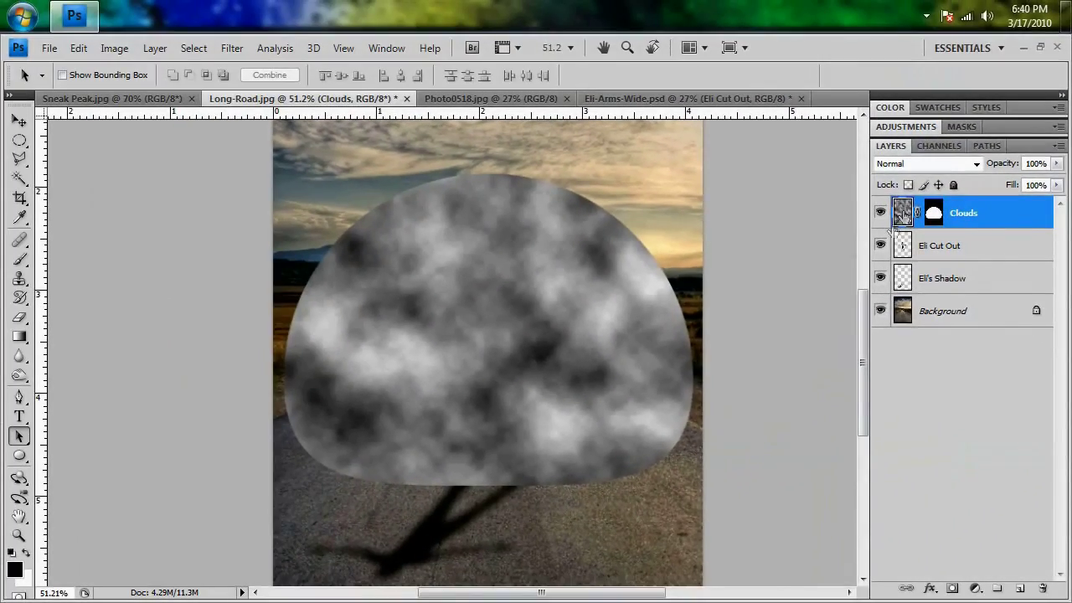
pyautogui.click(232, 48)
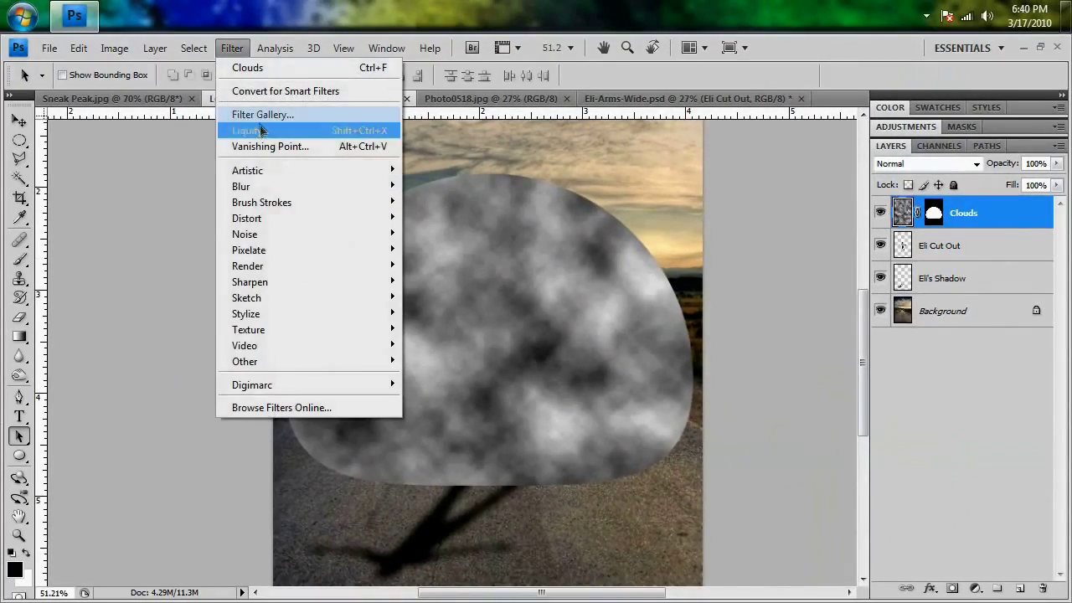
pyautogui.click(282, 133)
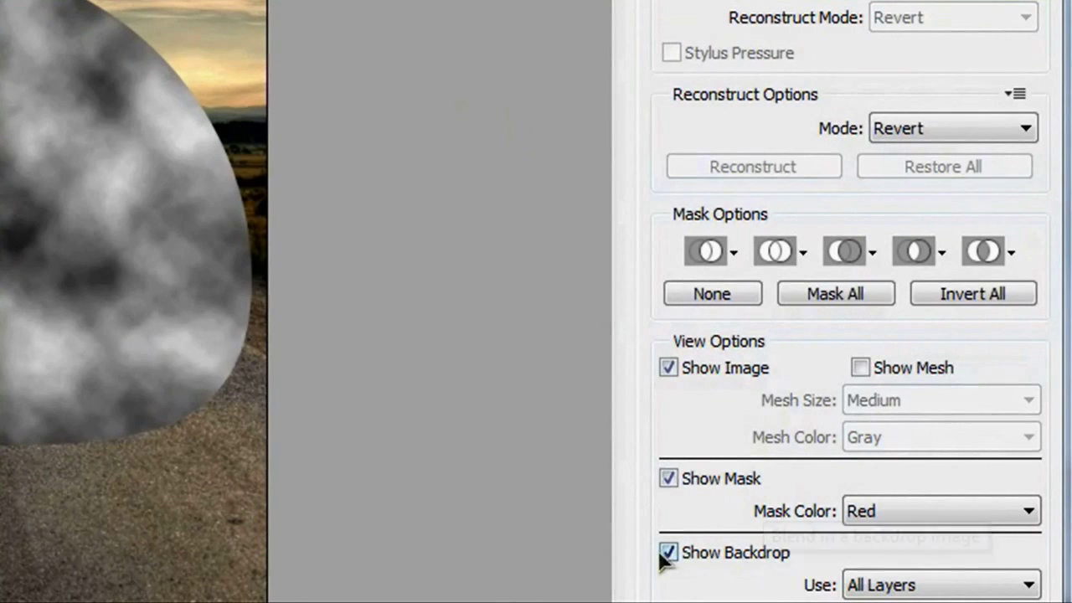
pyautogui.click(670, 554)
pyautogui.click(675, 555)
pyautogui.click(675, 554)
pyautogui.click(675, 554)
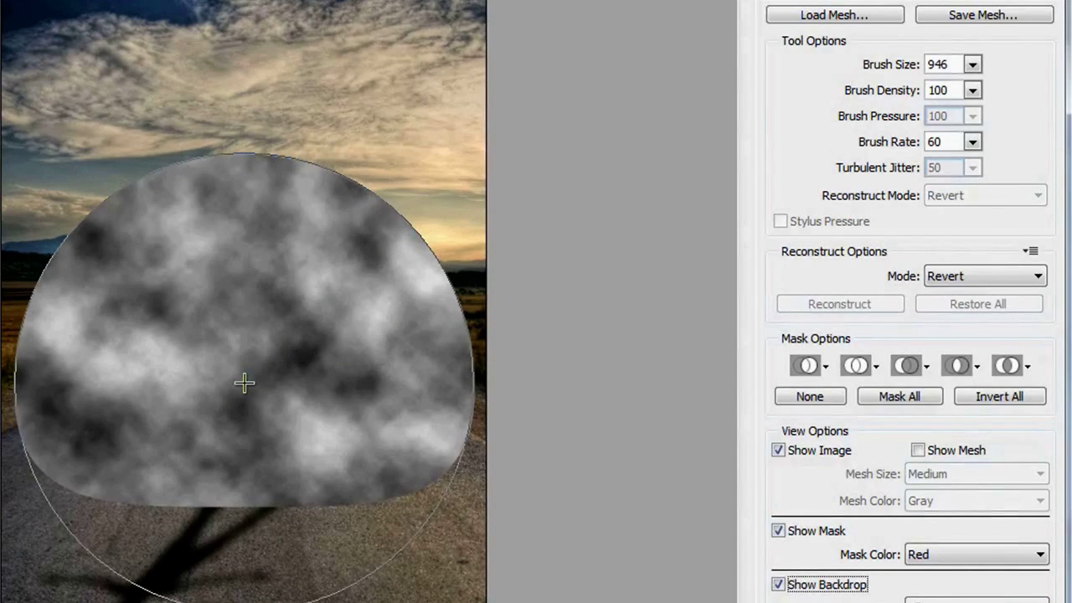
# Step: Bloat the clouds from the dome's centre with the 946 brush, apply Liquify, and set the layer's blend mode to Soft Light
pyautogui.click(871, 94)
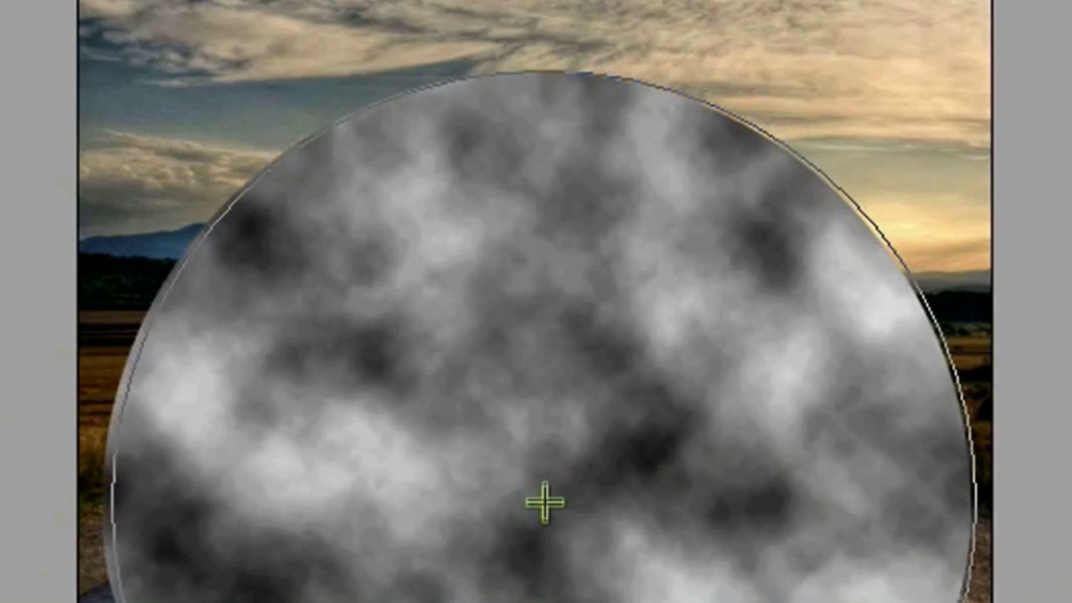
pyautogui.moveTo(541, 495); pyautogui.dragTo(503, 527)
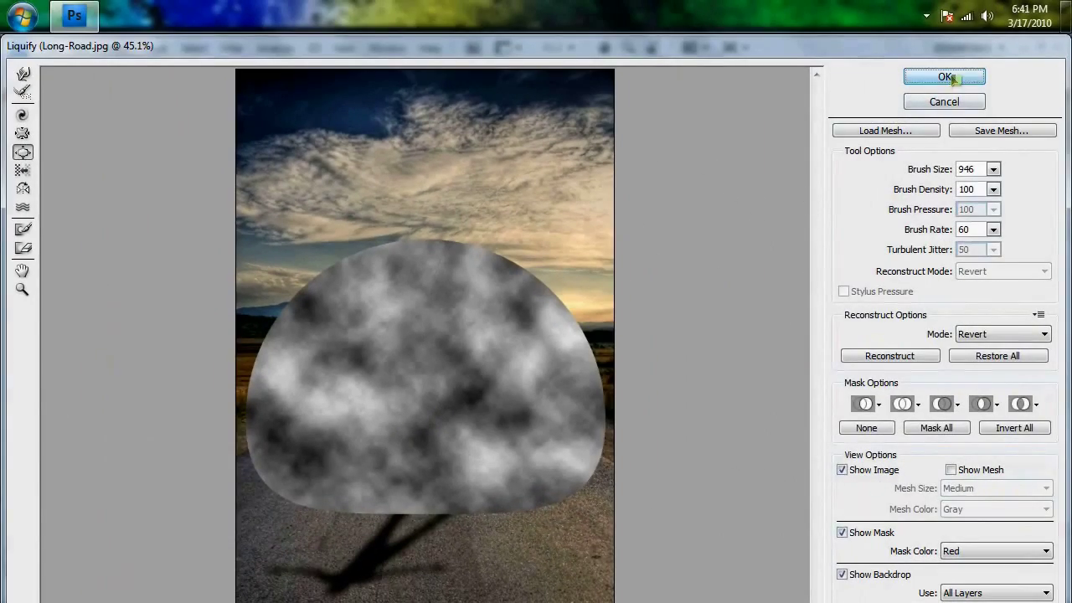
pyautogui.press('Return')
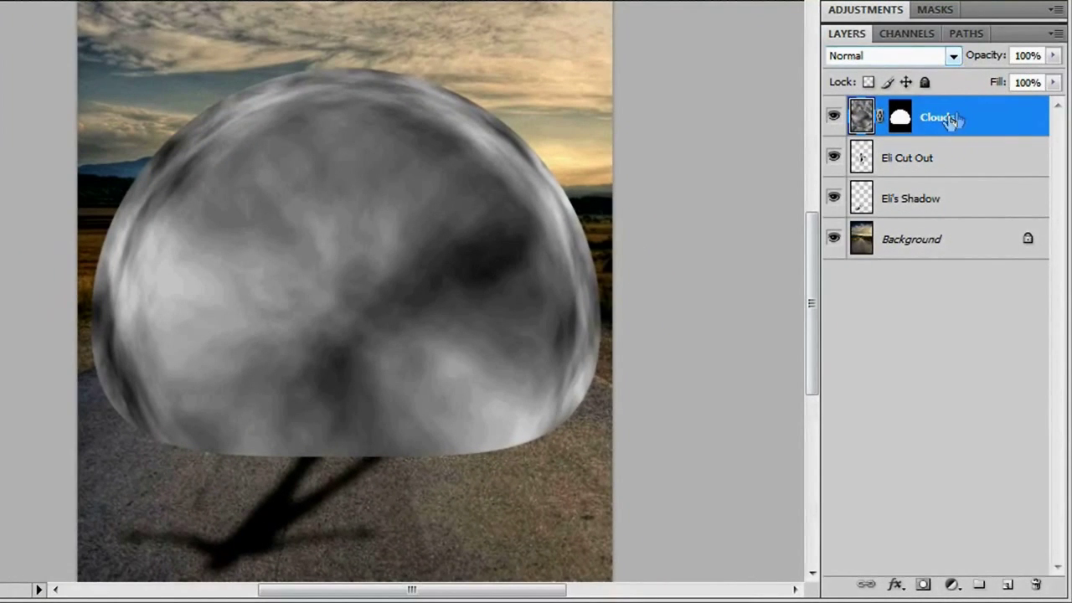
pyautogui.click(953, 56)
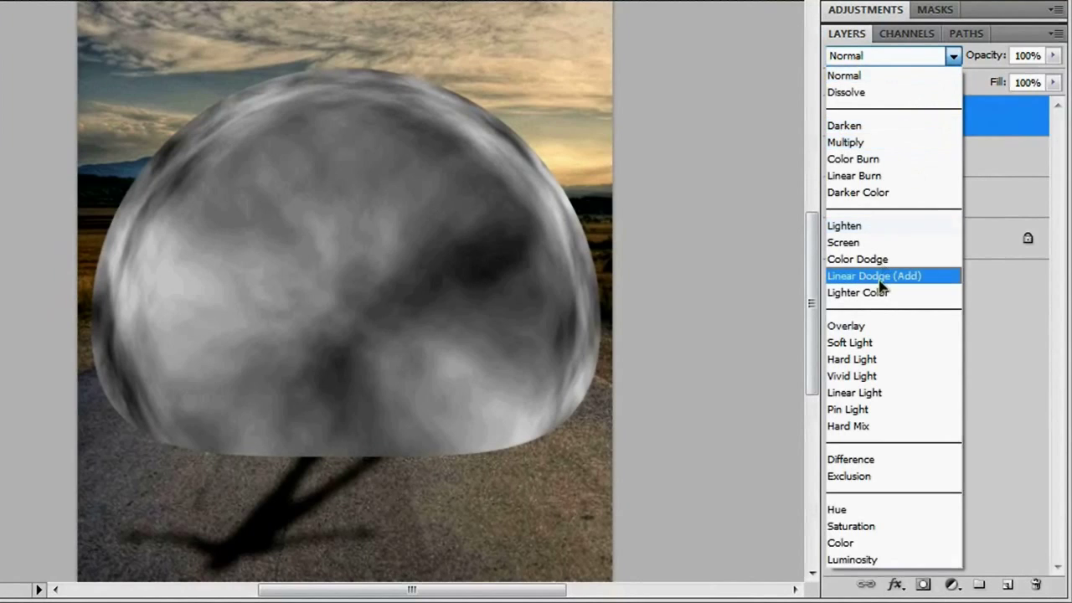
pyautogui.click(898, 344)
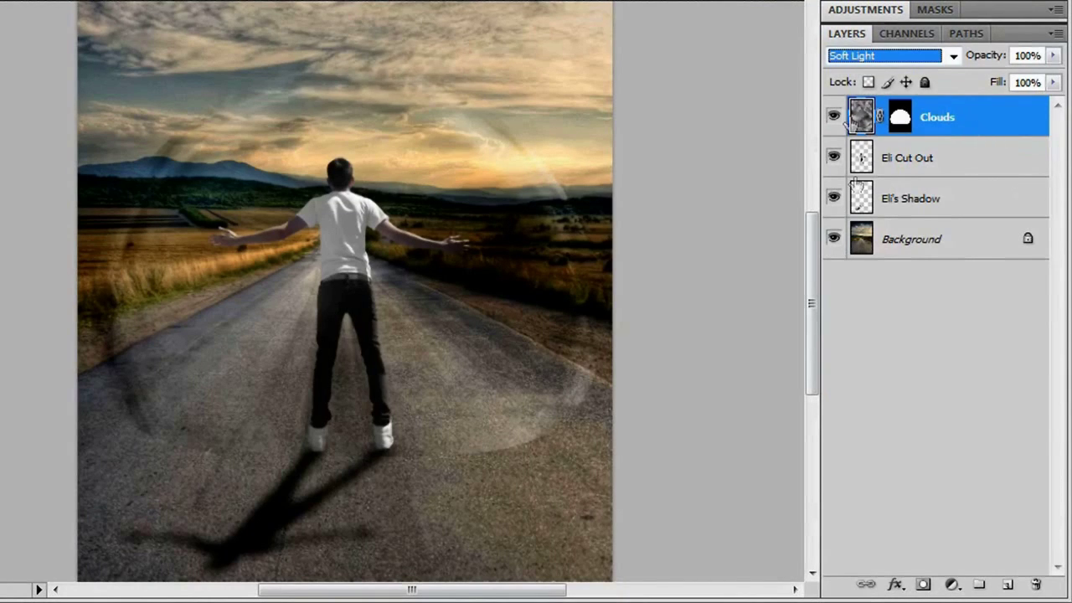
# Step: Add a new layer above the Clouds layer and name it Clouds 2
pyautogui.click(1010, 589)
pyautogui.doubleClick(910, 118)
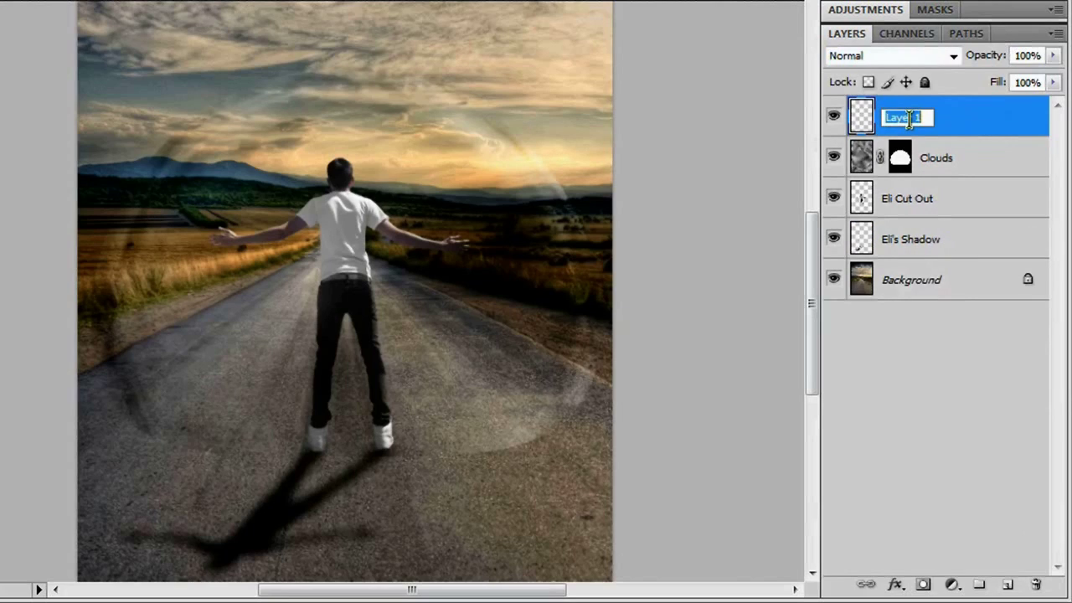
pyautogui.write('clouds 2')
pyautogui.press('Return')
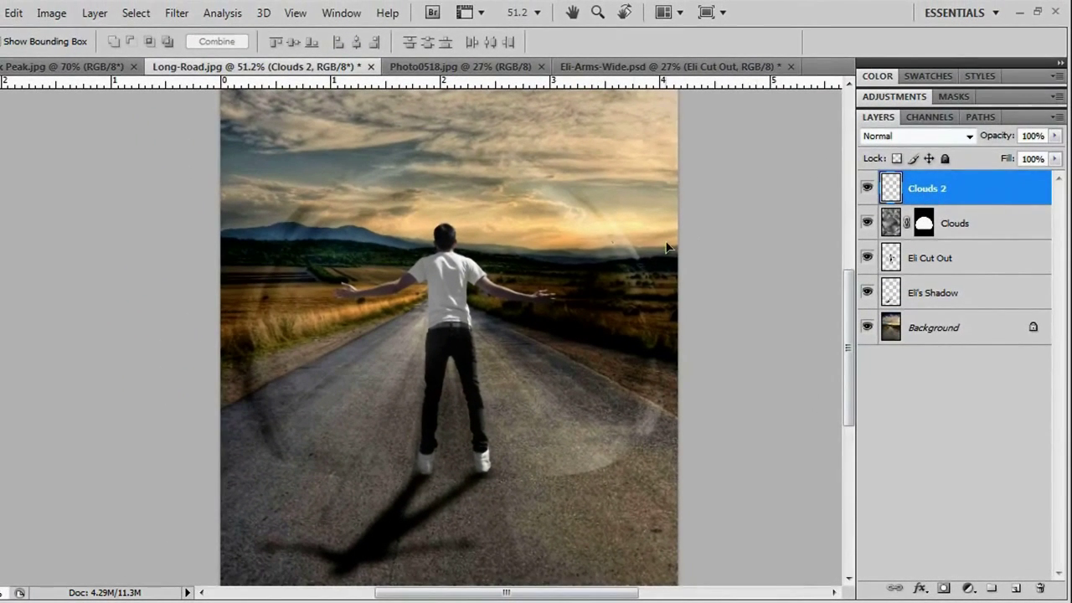
# Step: Fill the Clouds 2 layer with the Clouds filter and reapply it several times for a stronger, different pattern
pyautogui.click(176, 13)
pyautogui.click(260, 39)
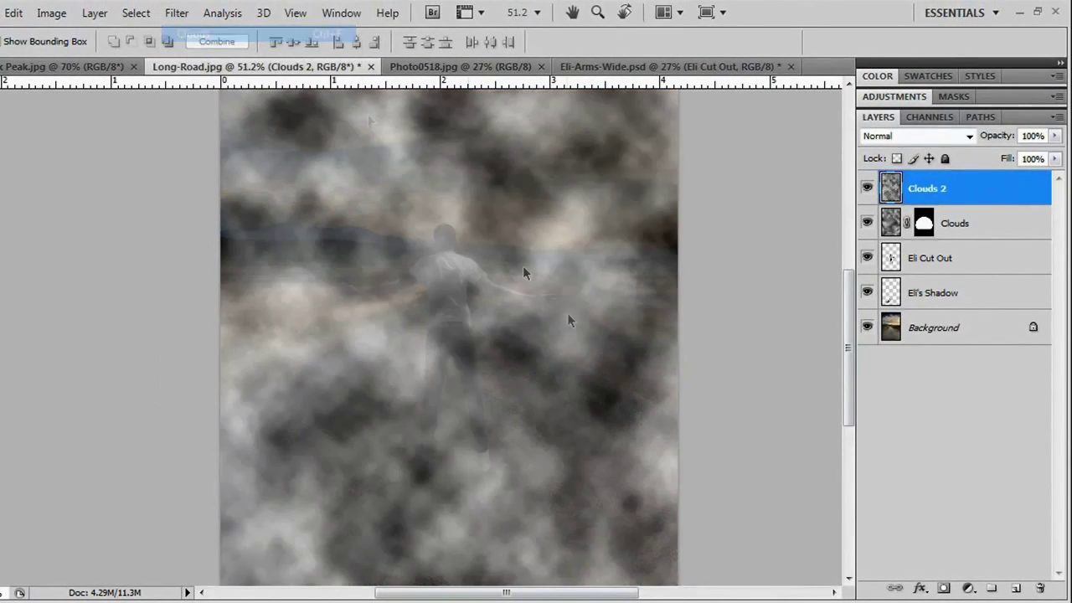
pyautogui.hotkey('ctrl', 'f')
pyautogui.hotkey('ctrl', 'f')
pyautogui.hotkey('ctrl', 'f')
pyautogui.hotkey('ctrl', 'f')
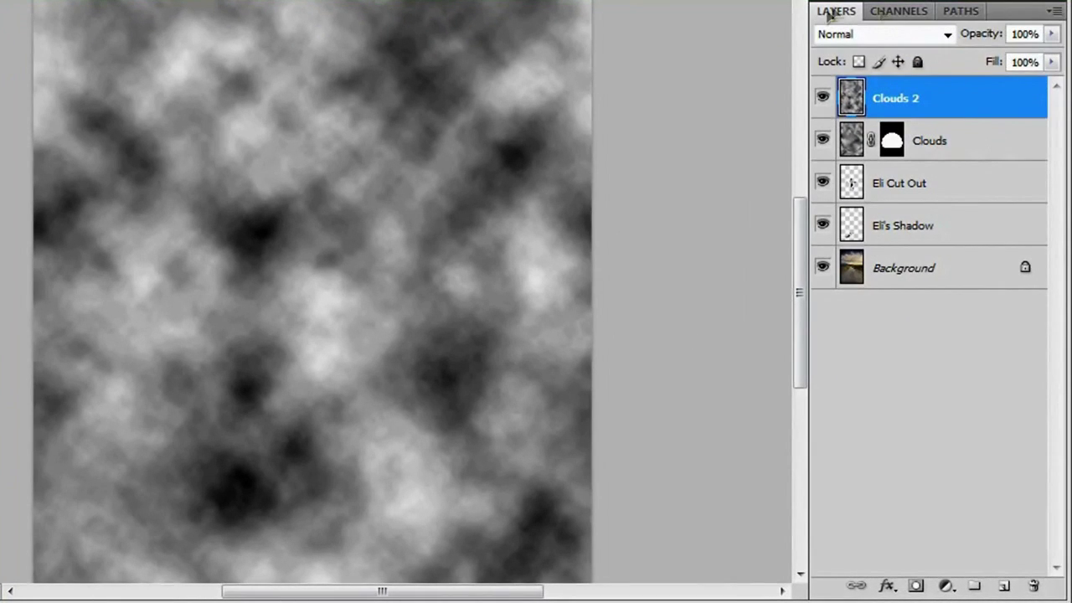
# Step: Load the dome-shaped Work Path as a selection and use it to add a layer mask to Clouds 2
pyautogui.click(961, 14)
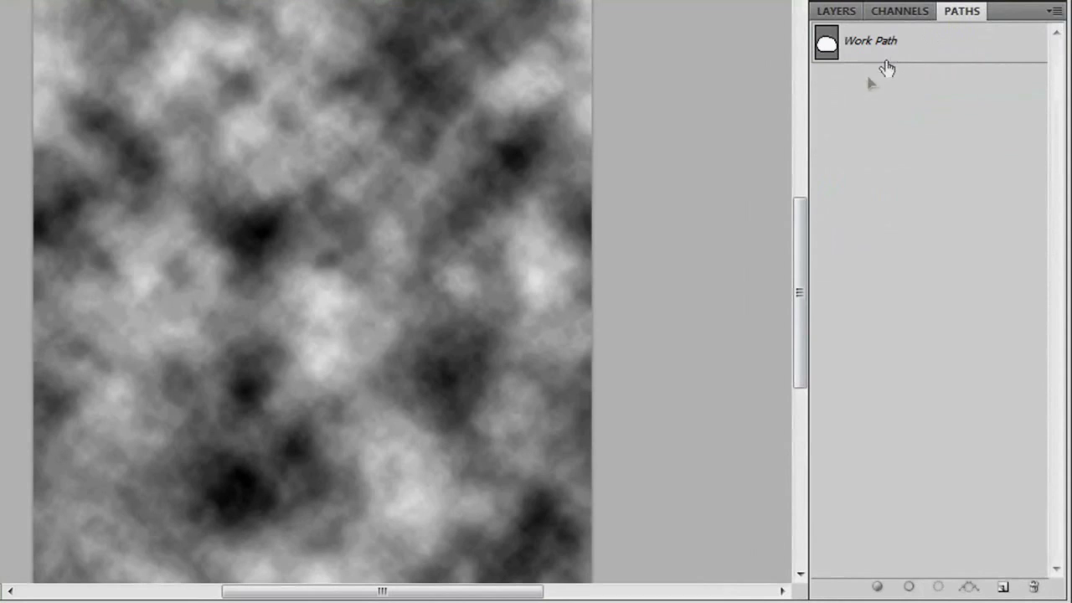
pyautogui.click(880, 52)
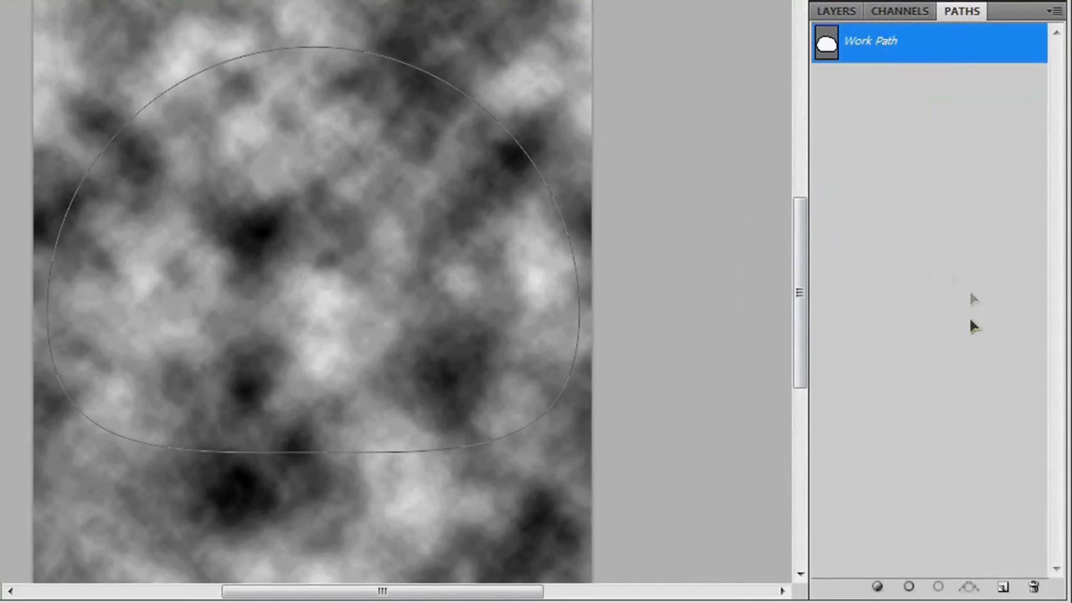
pyautogui.click(939, 588)
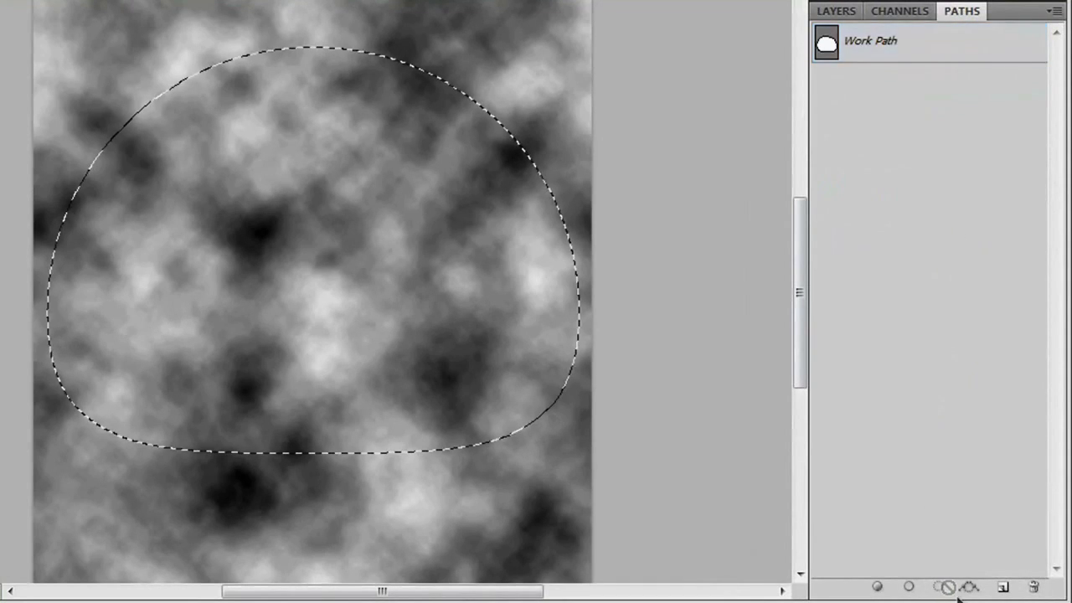
pyautogui.click(836, 11)
pyautogui.click(917, 586)
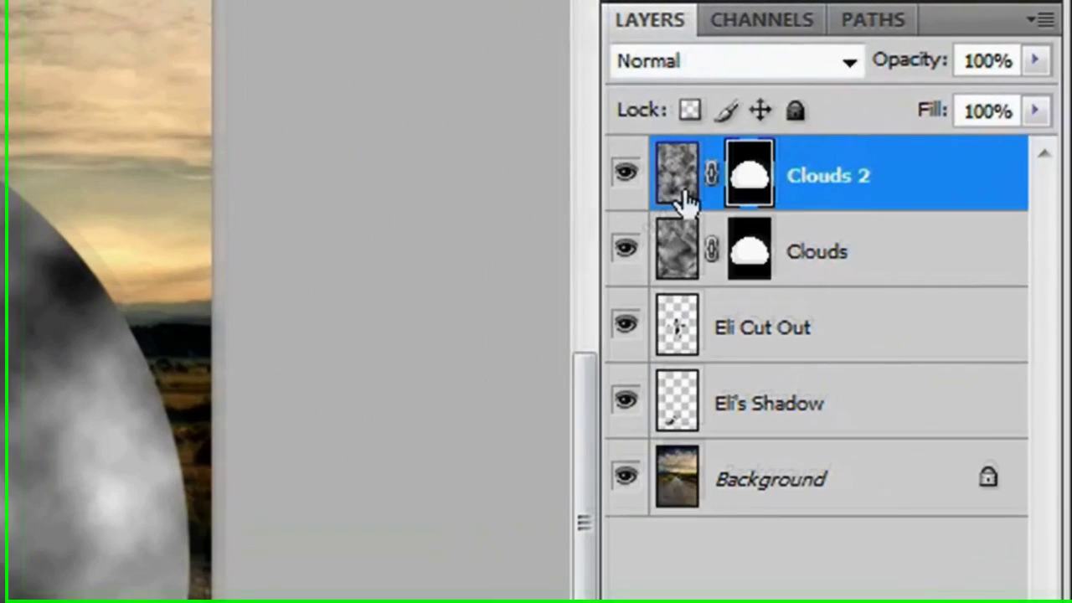
# Step: Bloat the Clouds 2 image from the dome's centre with Liquify, and set the layer's blend mode to Multiply
pyautogui.click(677, 174)
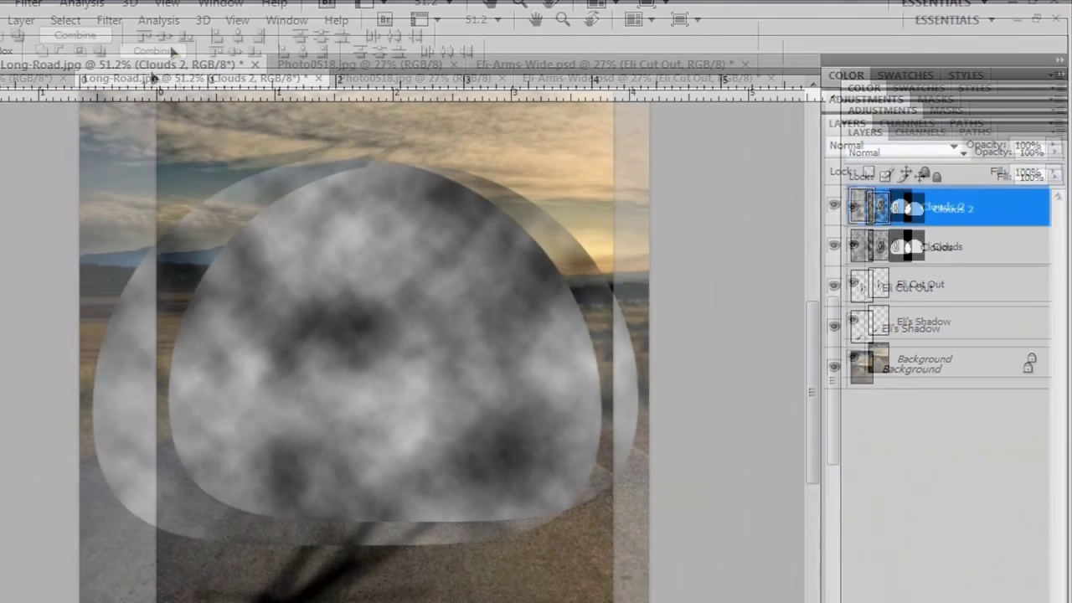
pyautogui.click(232, 48)
pyautogui.click(253, 131)
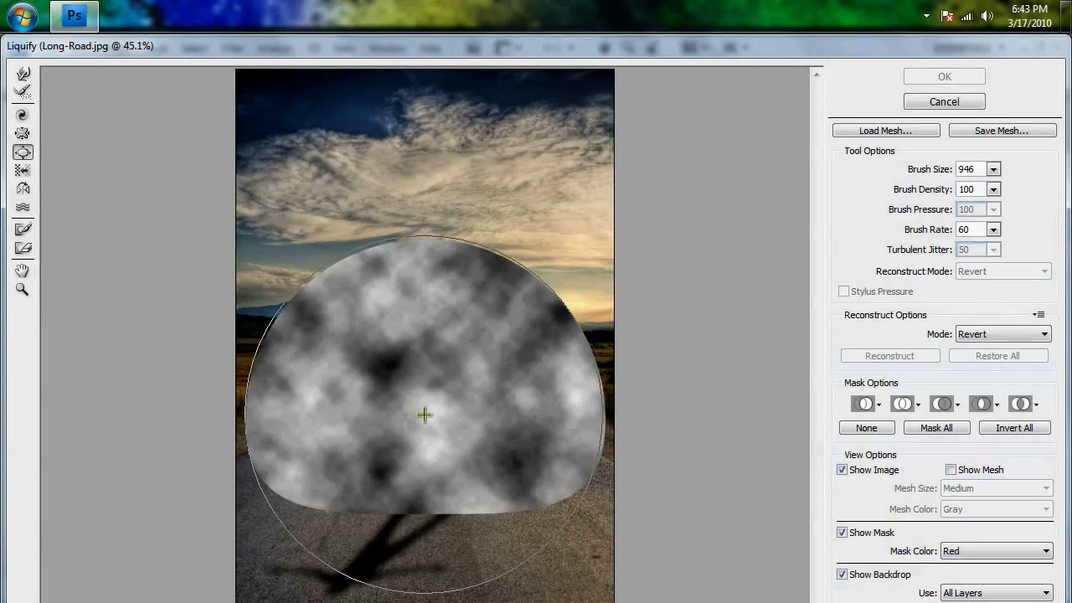
pyautogui.moveTo(425, 417); pyautogui.dragTo(427, 420)
pyautogui.click(937, 78)
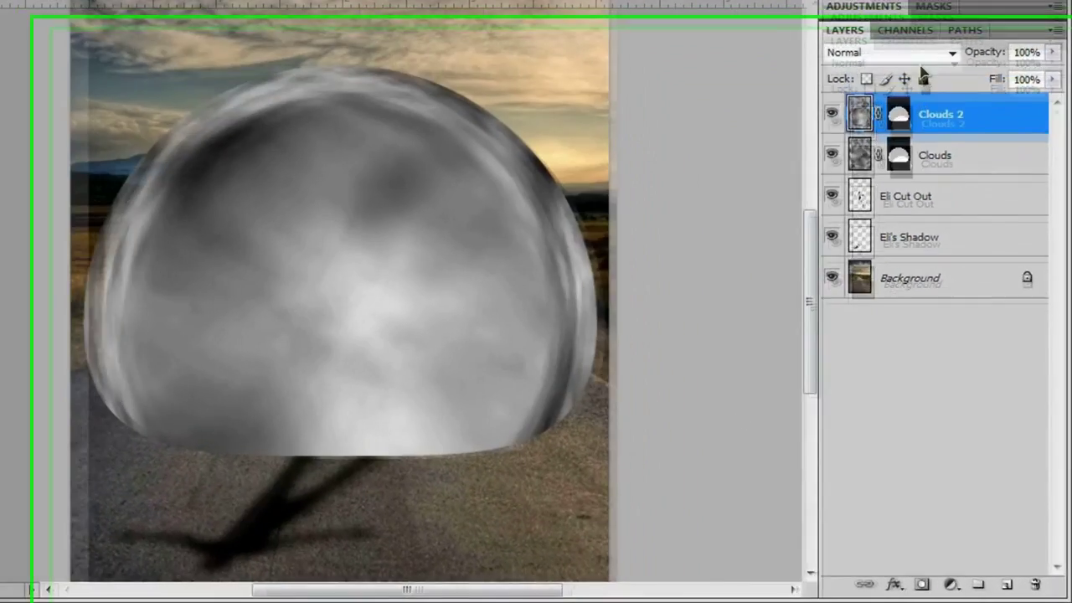
pyautogui.click(947, 163)
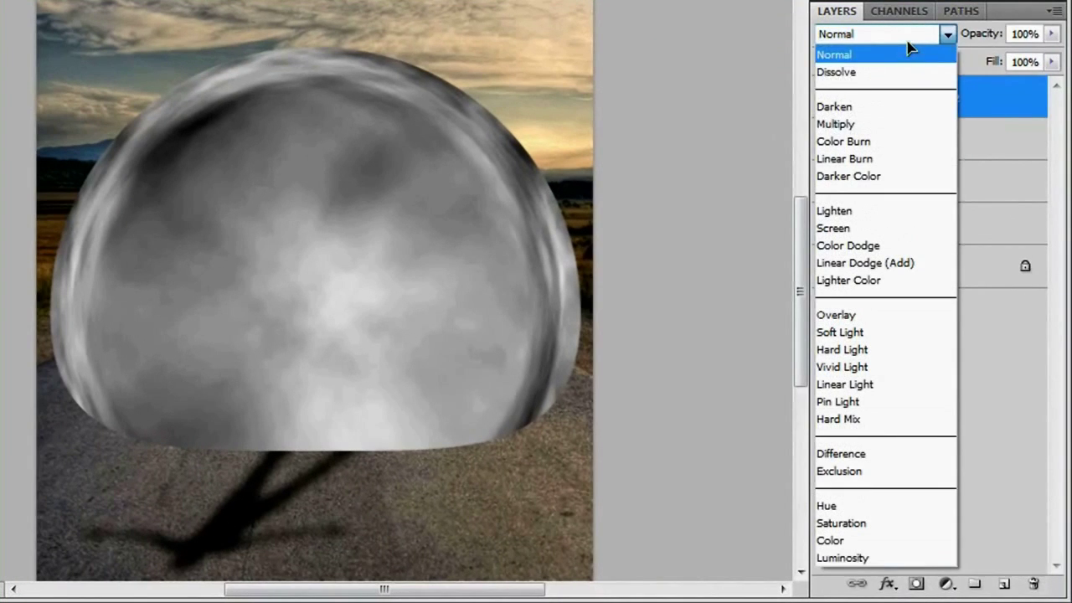
pyautogui.click(898, 126)
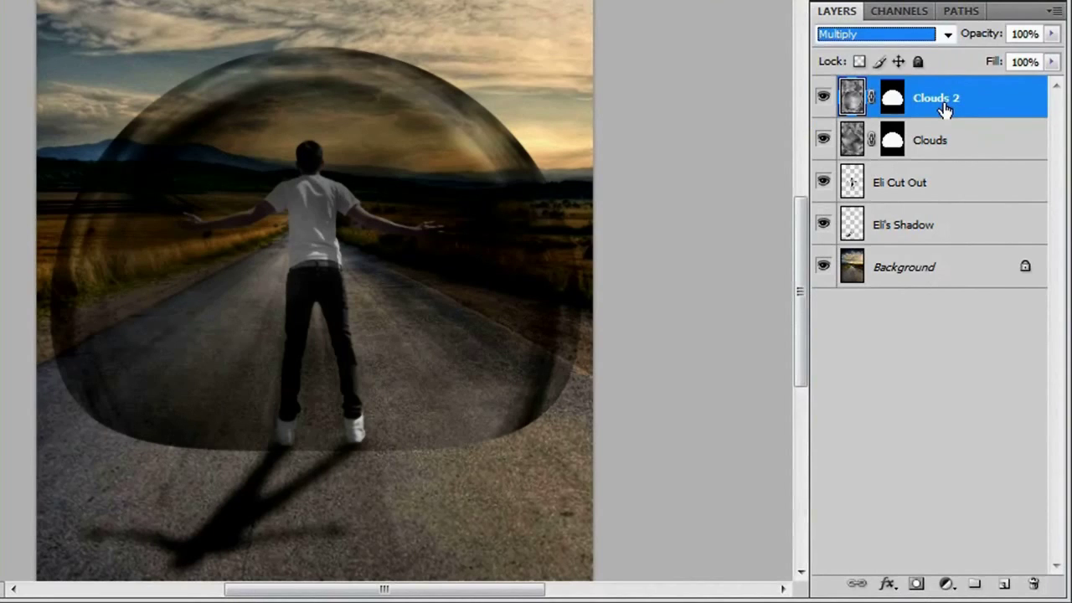
# Step: Add a new layer above Clouds 2 and name it Clouds 3
pyautogui.click(1004, 584)
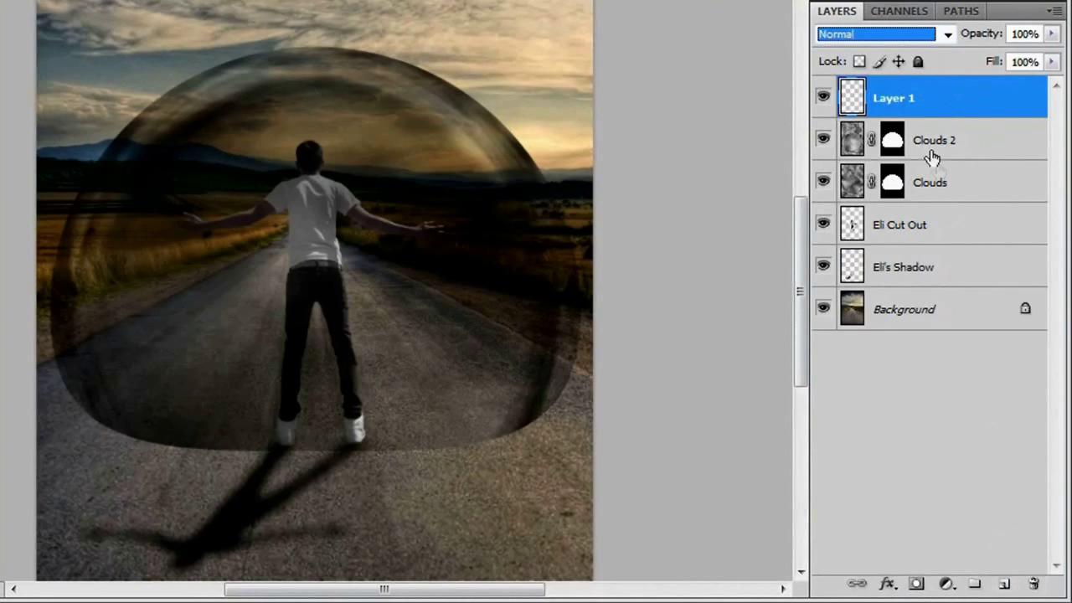
pyautogui.doubleClick(900, 98)
pyautogui.write('c')
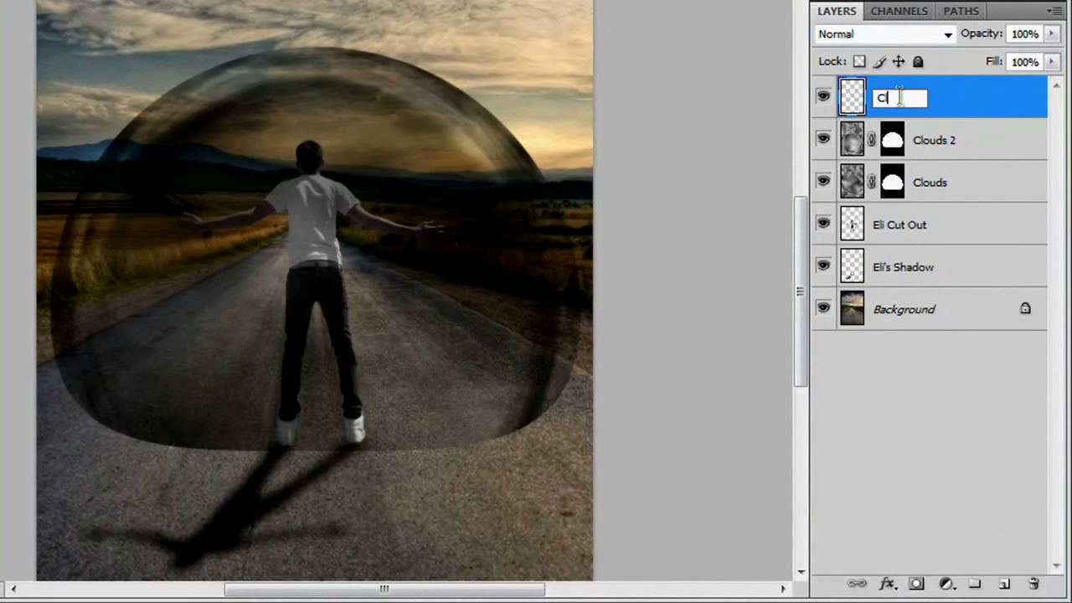
pyautogui.write('louds 3')
pyautogui.press('Return')
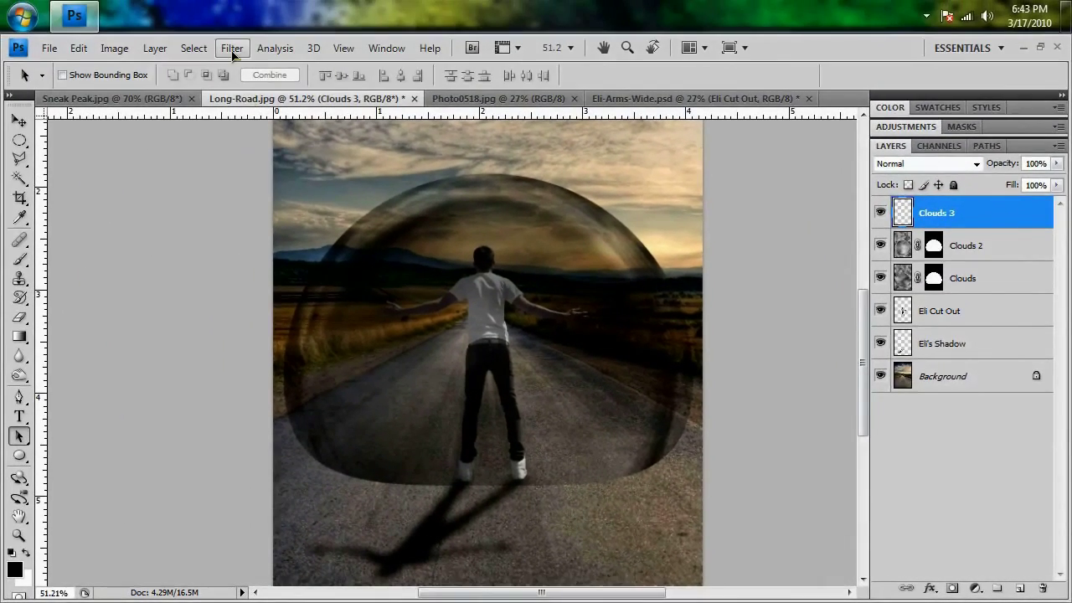
# Step: Render the Clouds filter on the Clouds 3 layer and repeat it several times to vary the pattern
pyautogui.click(232, 48)
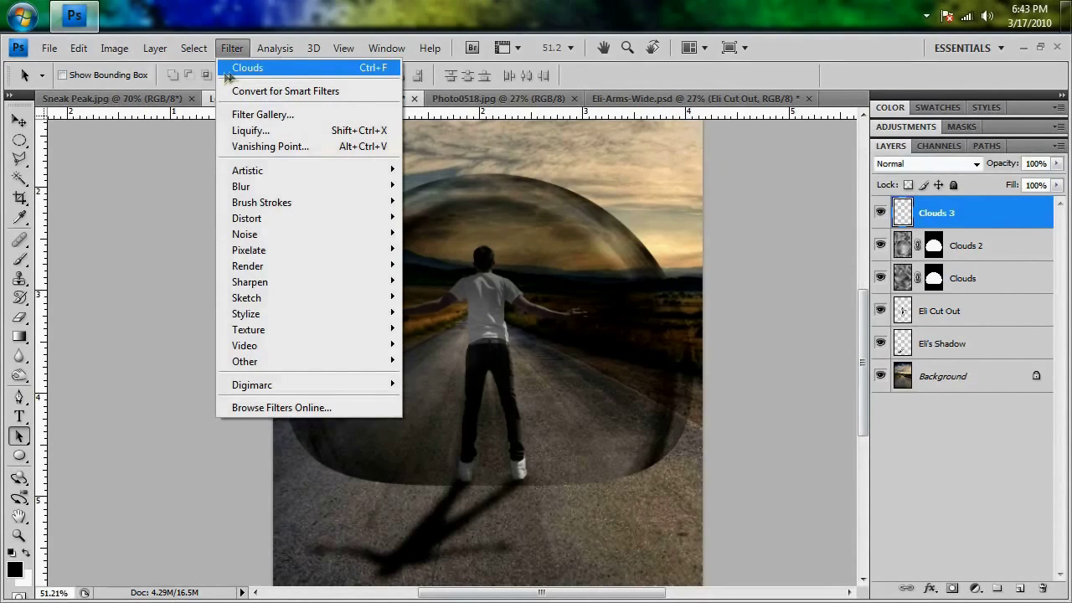
pyautogui.click(369, 68)
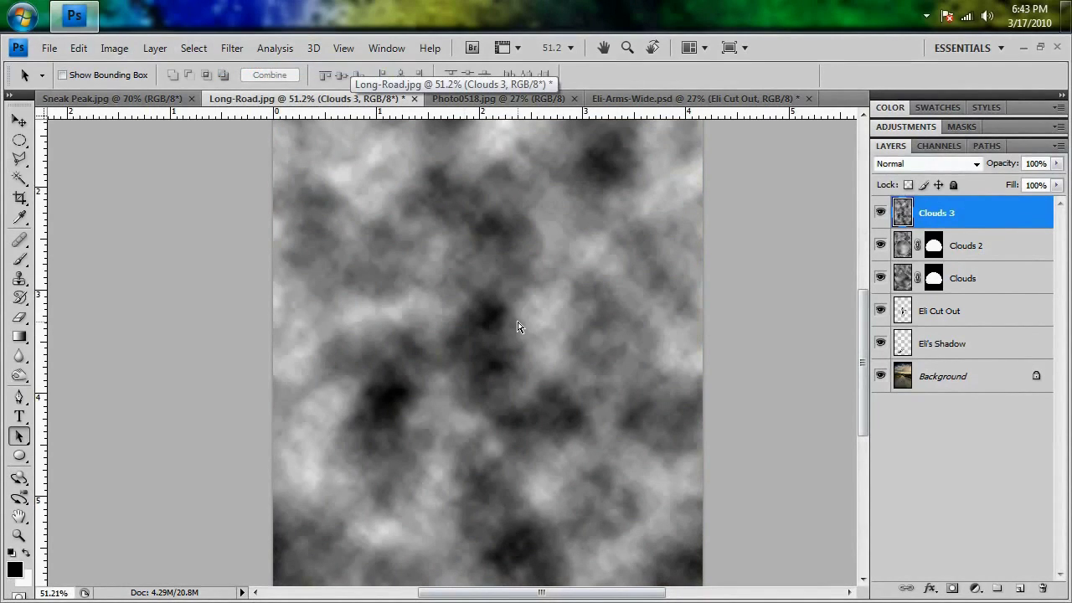
pyautogui.hotkey('ctrl', 'f')
pyautogui.hotkey('ctrl', 'f')
pyautogui.hotkey('ctrl', 'f')
pyautogui.hotkey('ctrl', 'f')
pyautogui.hotkey('ctrl', 'f')
pyautogui.hotkey('ctrl', 'f')
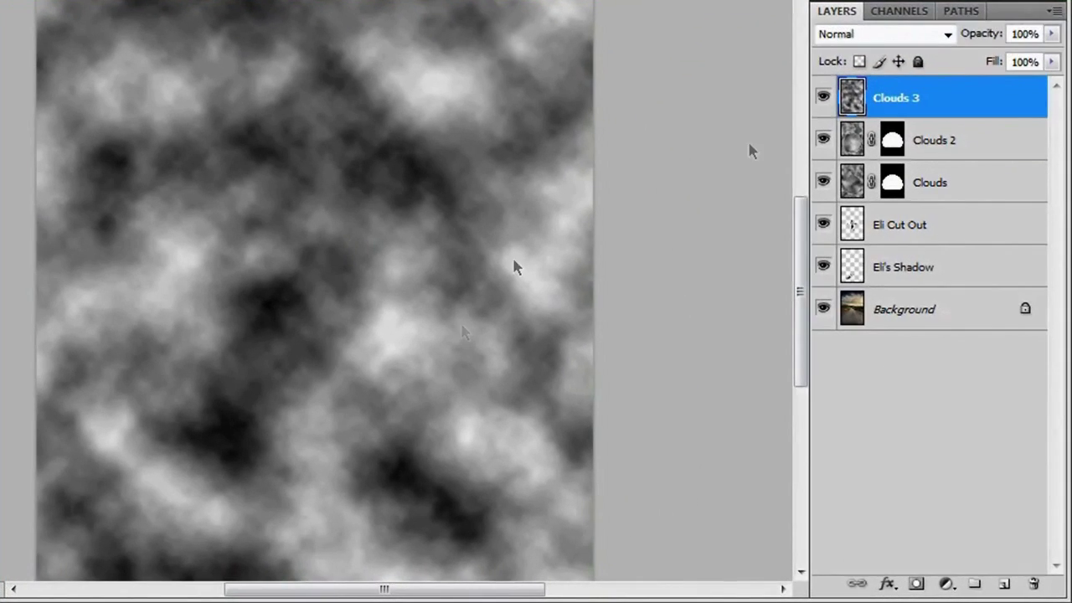
# Step: Mask the Clouds 3 layer to the dome shape using a selection loaded from the Work Path
pyautogui.click(961, 11)
pyautogui.click(878, 51)
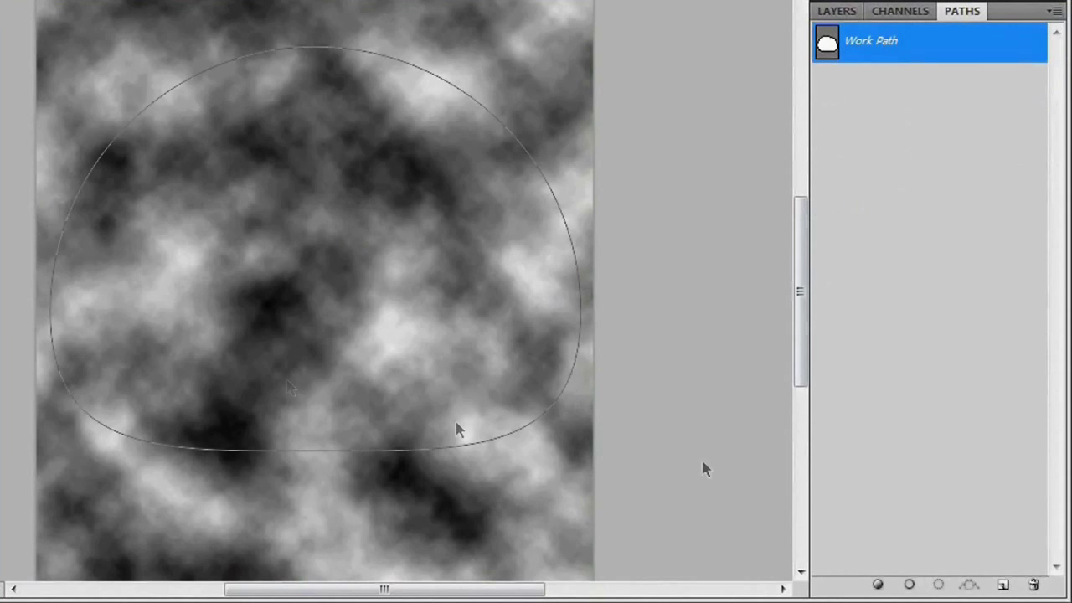
pyautogui.click(939, 585)
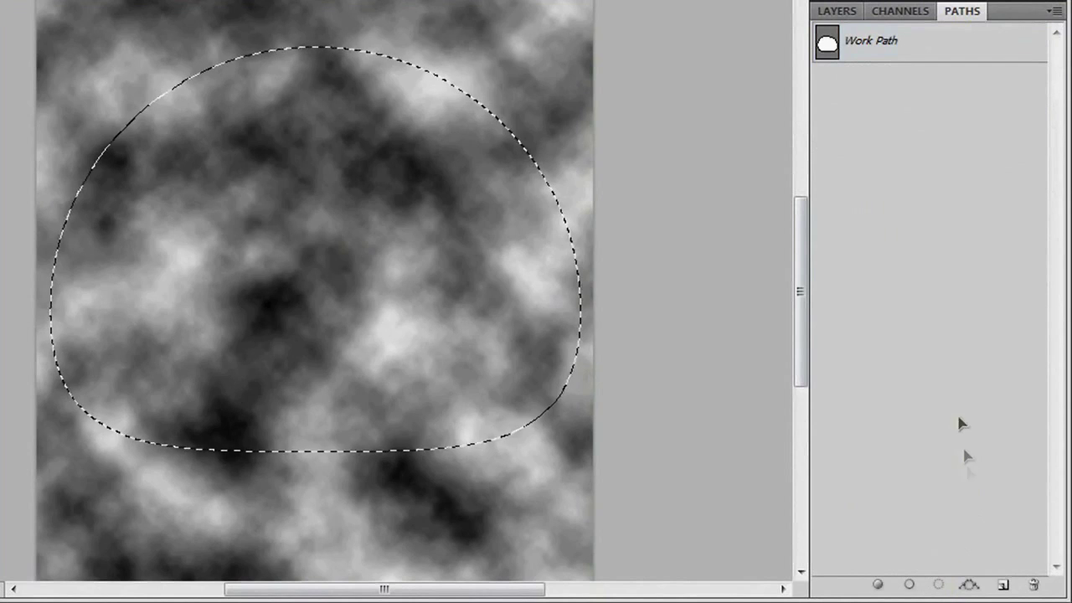
pyautogui.click(834, 12)
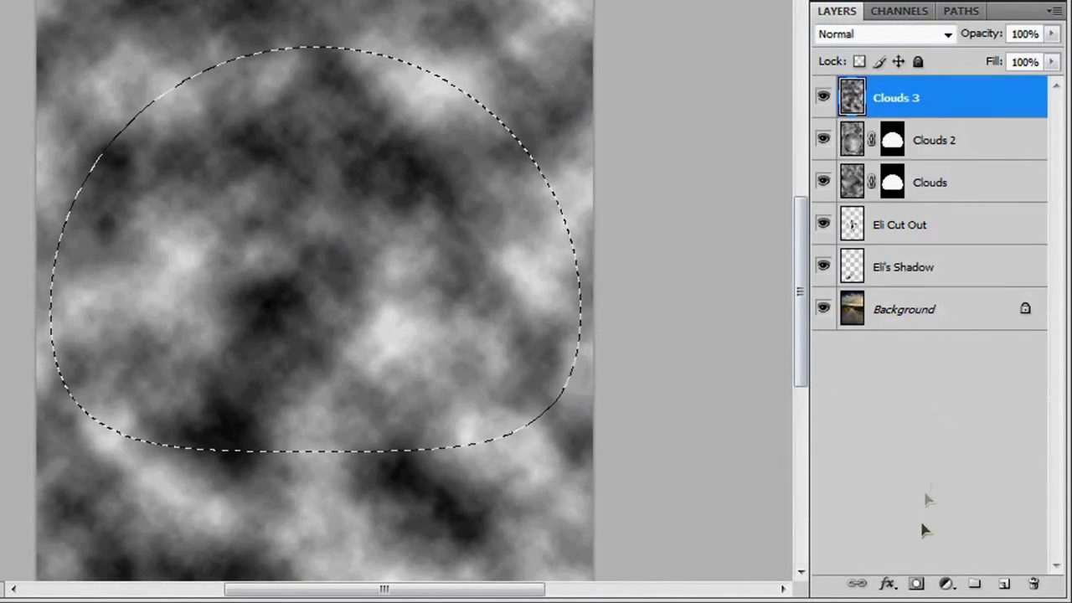
pyautogui.click(917, 585)
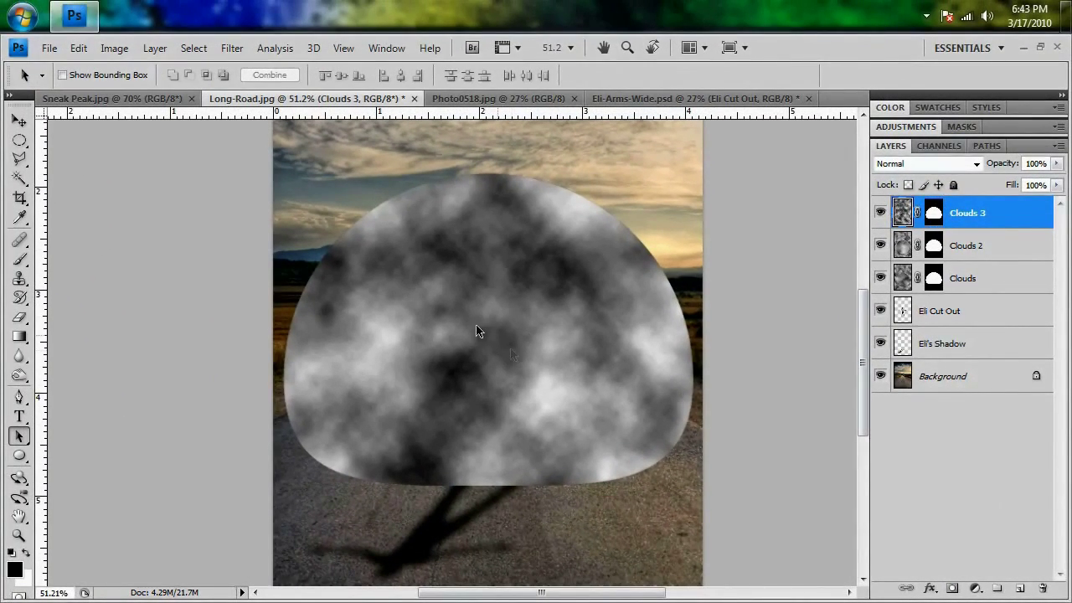
# Step: Bloat the Clouds 3 image from the dome's centre with Liquify, and set the layer's blend mode to Soft Light
pyautogui.click(231, 47)
pyautogui.click(269, 131)
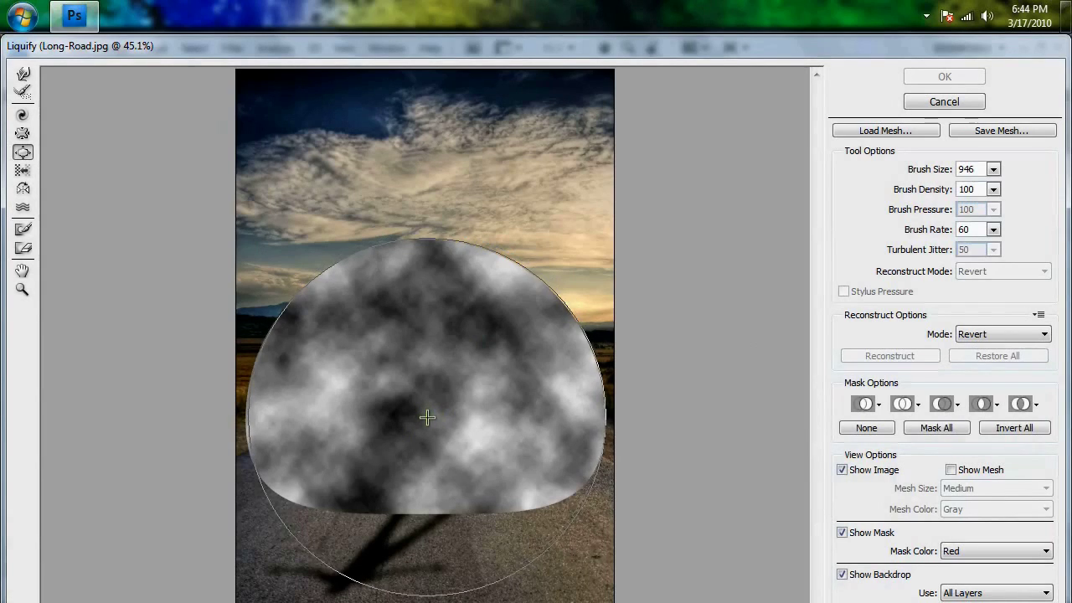
pyautogui.click(426, 419)
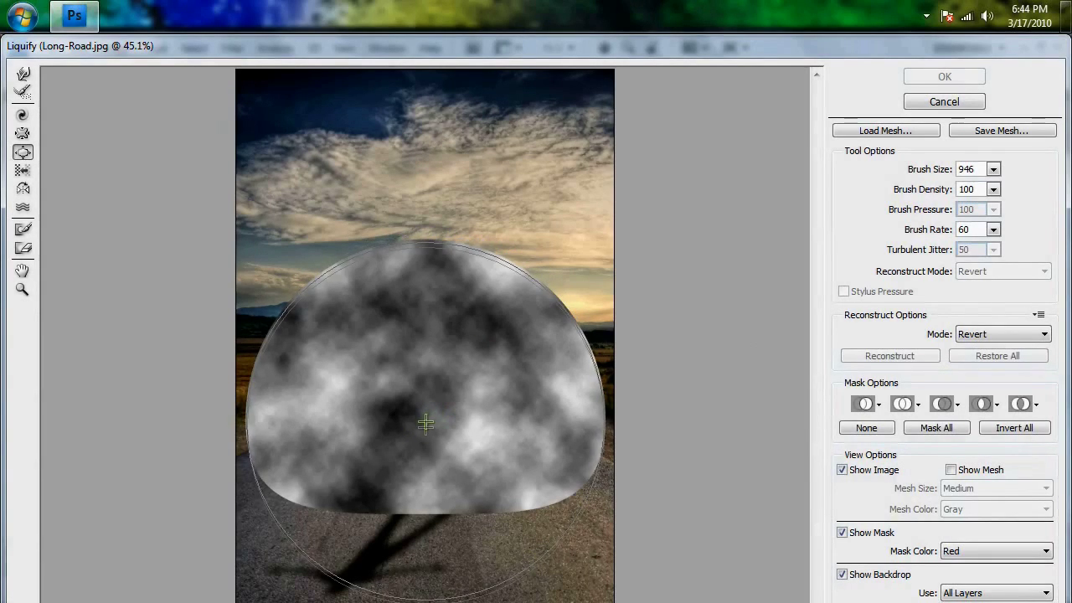
pyautogui.click(926, 80)
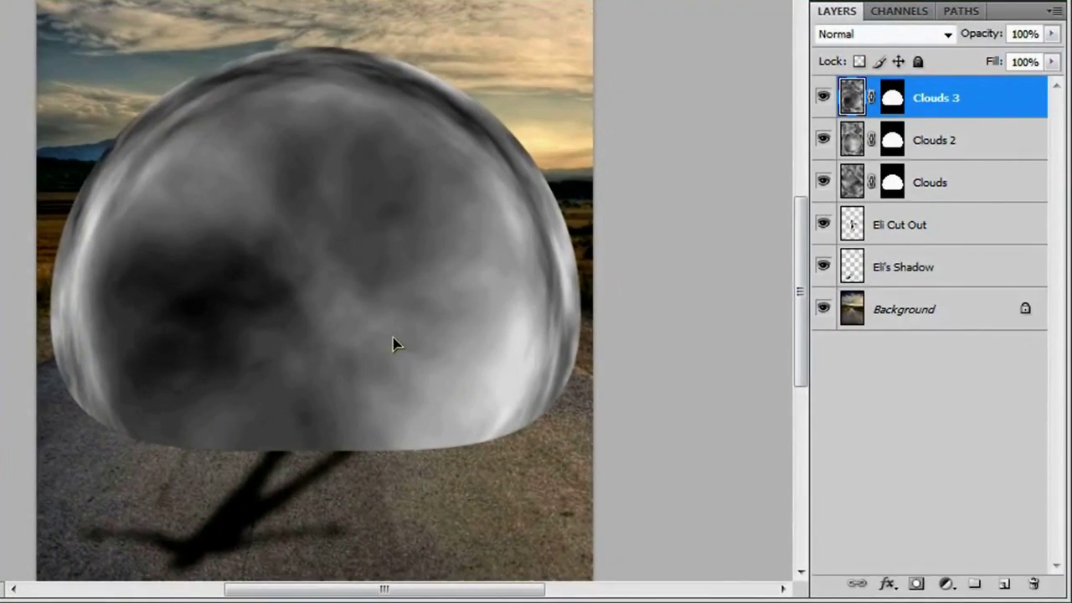
pyautogui.click(868, 35)
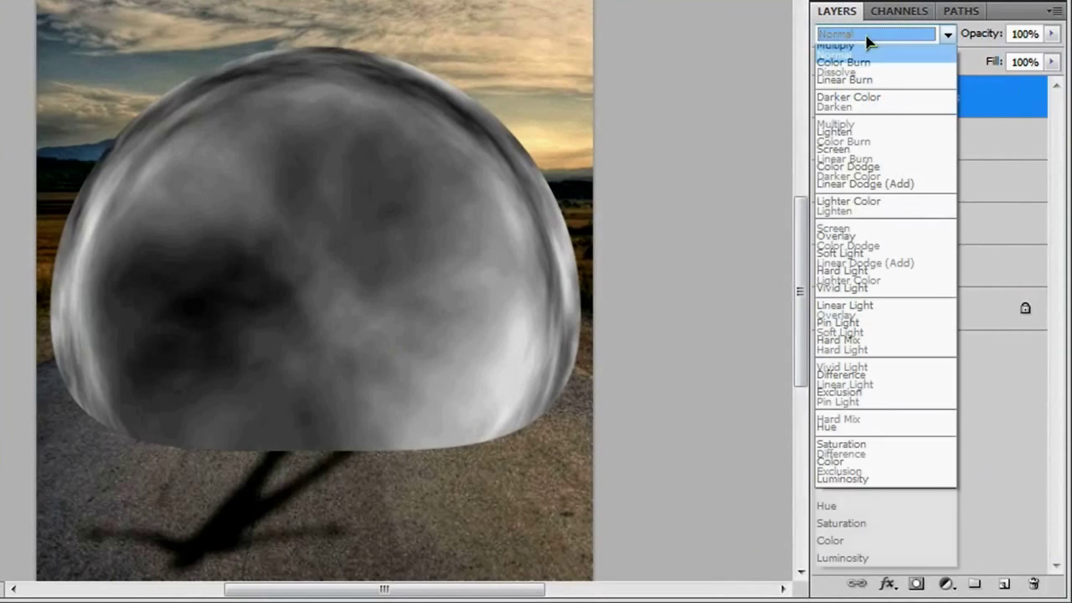
pyautogui.click(829, 333)
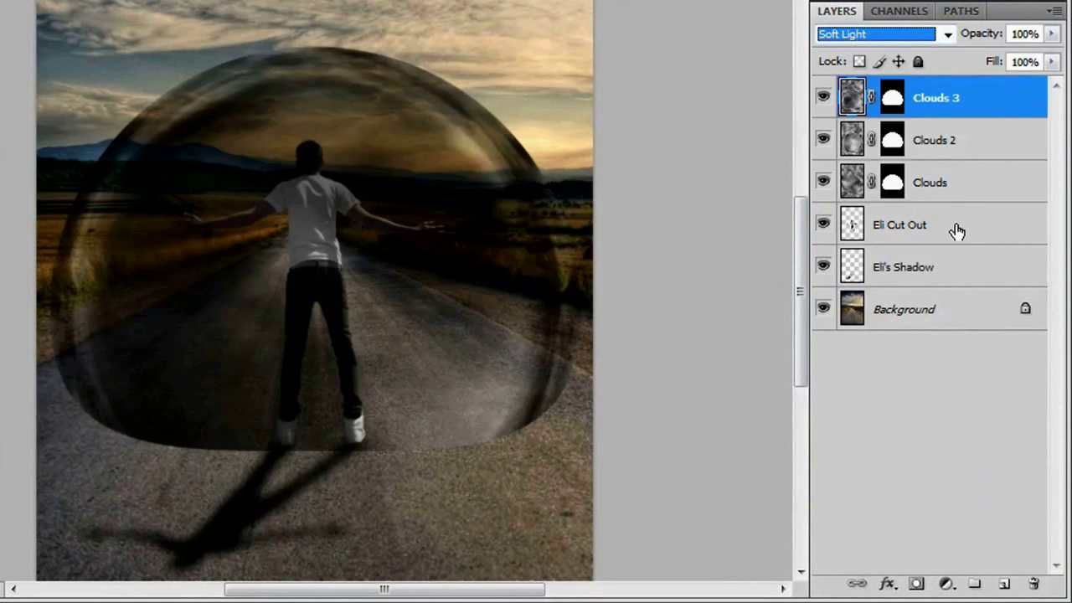
# Step: Check the man's shadow and cut-out layers by toggling their visibility, and review the blend mode of each cloud layer
pyautogui.click(945, 270)
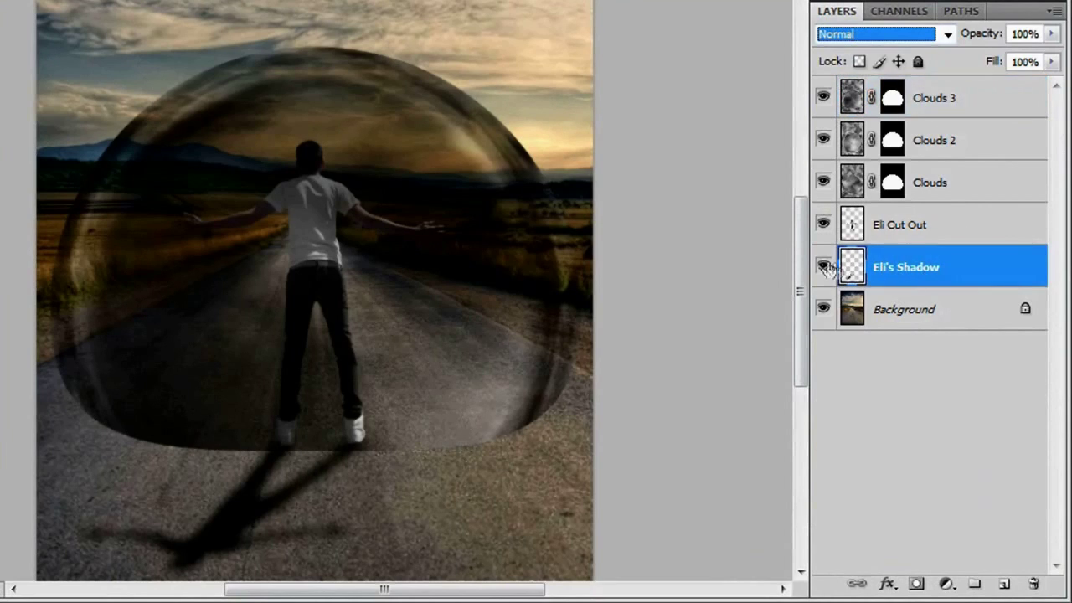
pyautogui.click(823, 267)
pyautogui.click(823, 266)
pyautogui.click(919, 234)
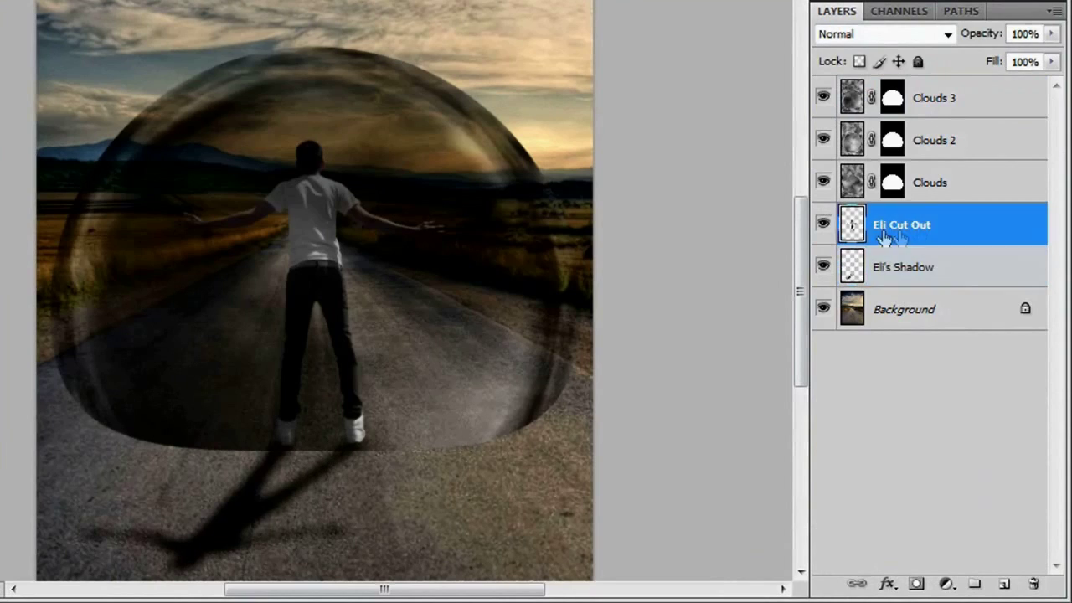
pyautogui.click(824, 226)
pyautogui.click(823, 226)
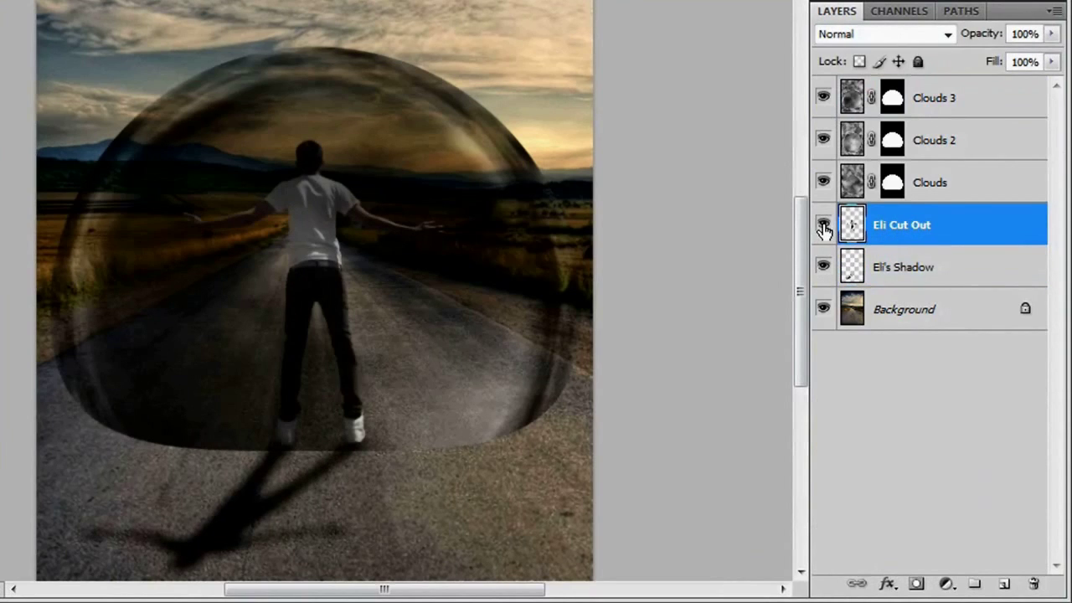
pyautogui.click(971, 194)
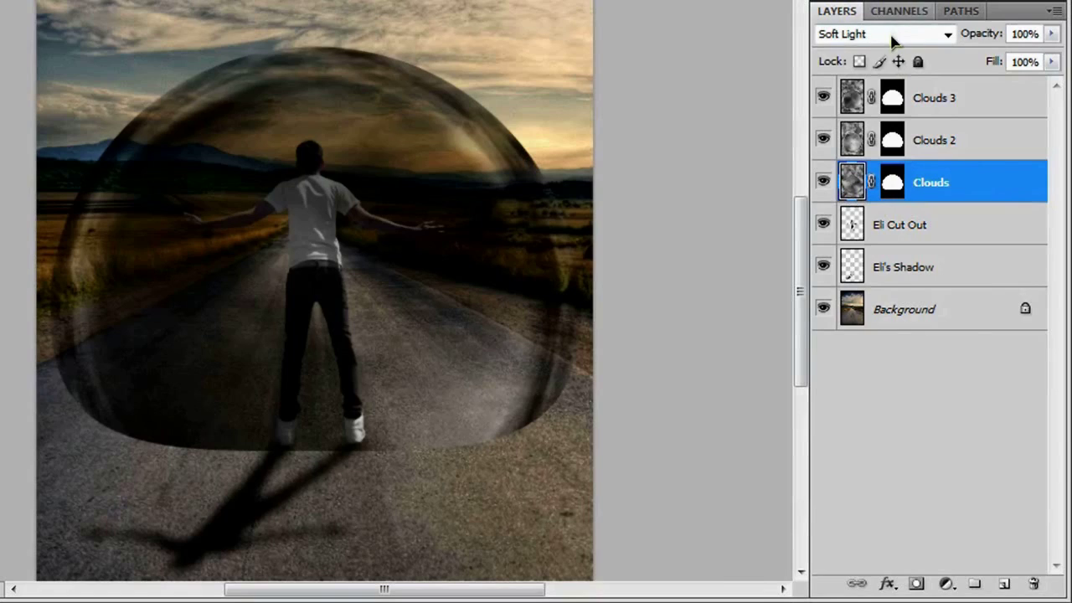
pyautogui.click(959, 151)
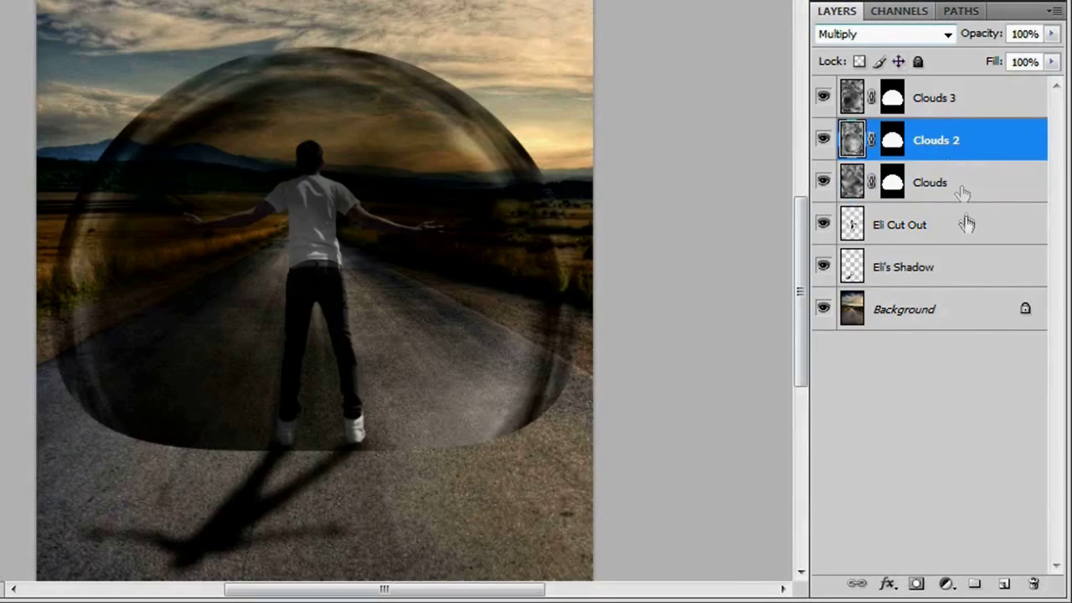
pyautogui.click(947, 100)
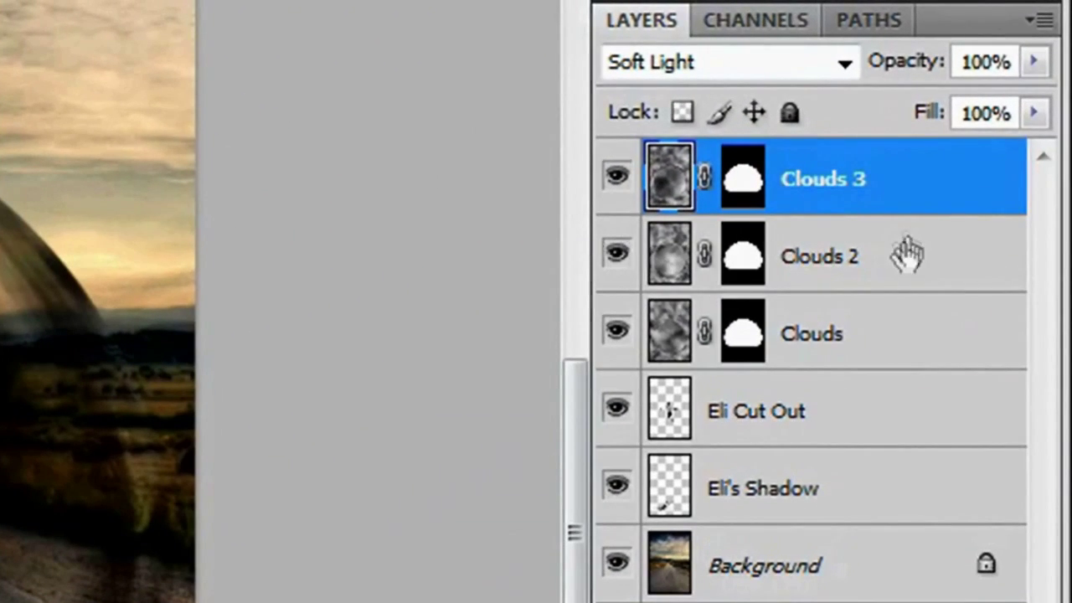
# Step: Paint black over the man and the dome's interior on the Clouds 2 layer mask with a soft 300 px brush
pyautogui.click(832, 260)
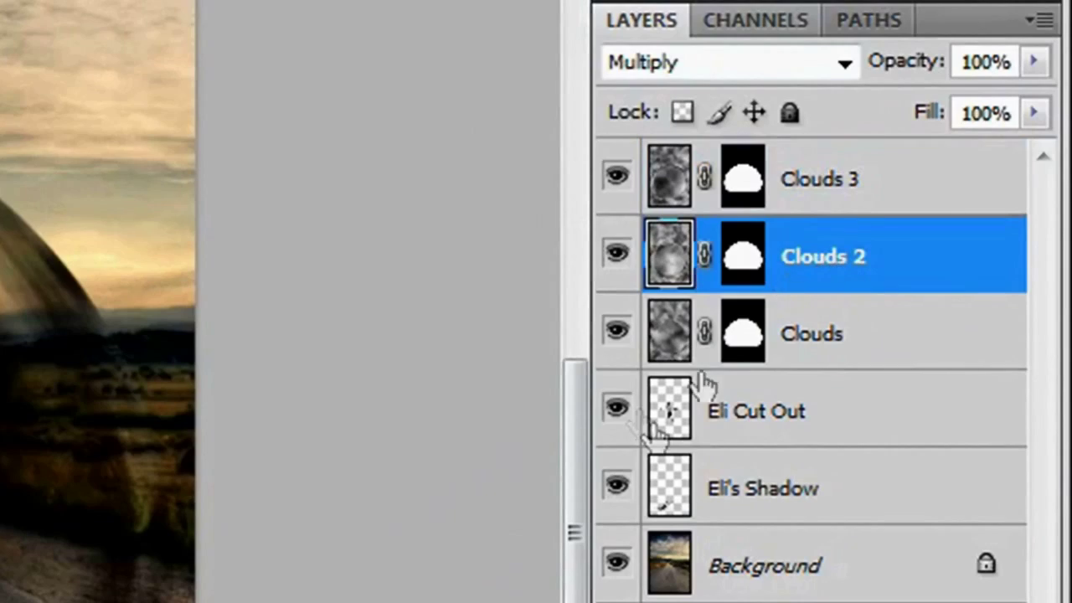
pyautogui.click(750, 266)
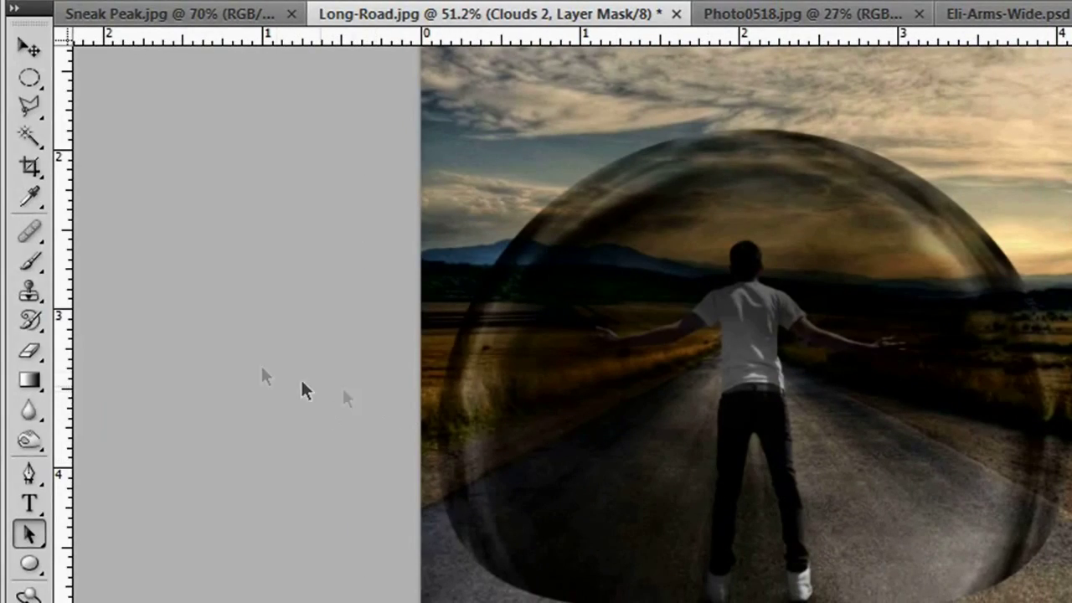
pyautogui.moveTo(28, 261)
pyautogui.mouseDown()
pyautogui.moveTo(151, 263)
pyautogui.moveTo(151, 286)
pyautogui.mouseUp()
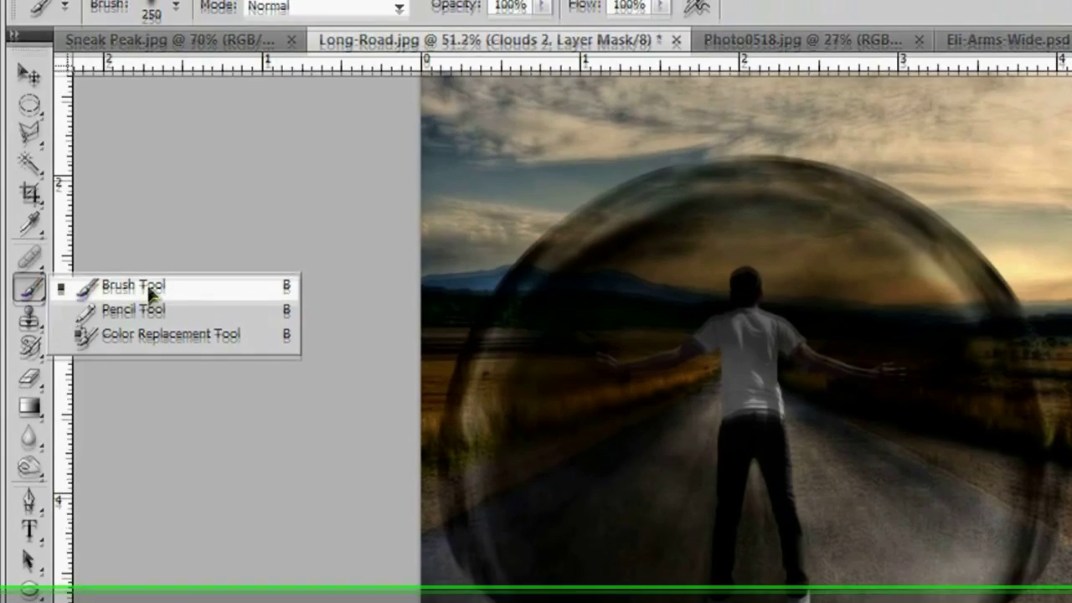
pyautogui.click(176, 5)
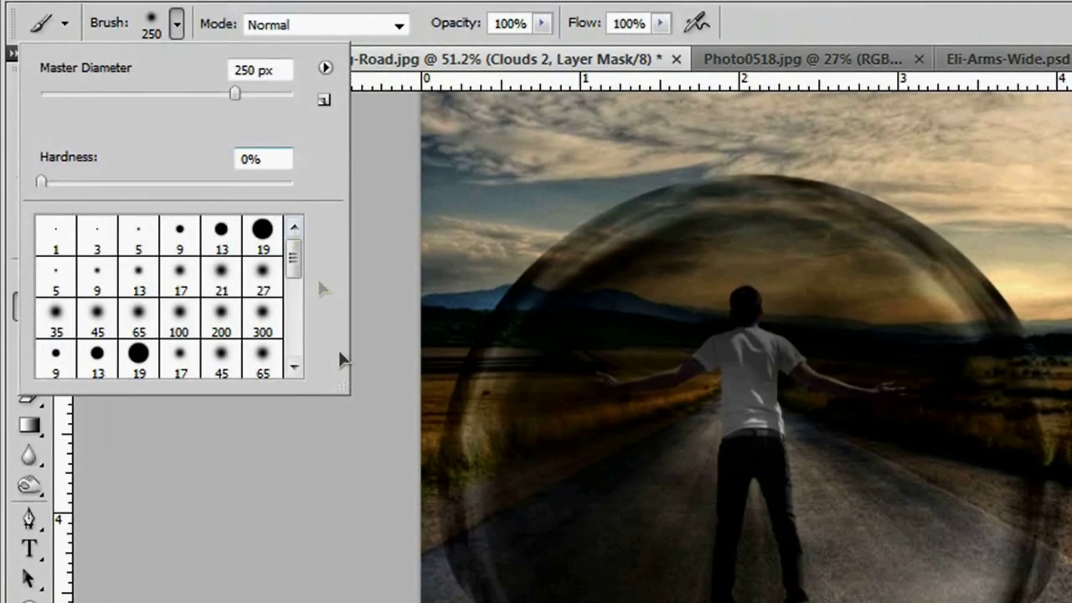
pyautogui.click(262, 324)
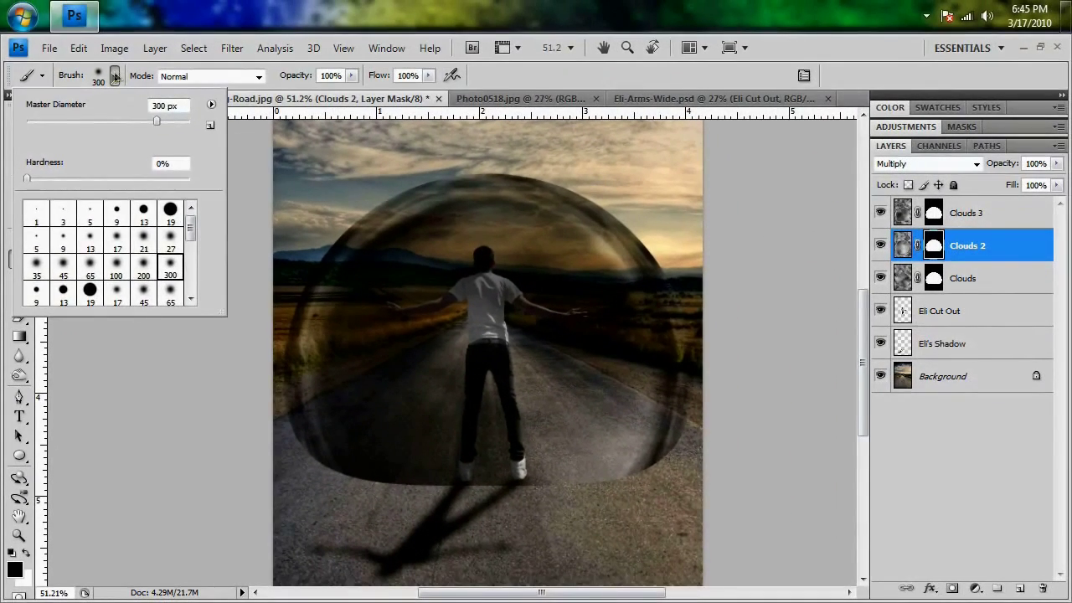
pyautogui.press('Return')
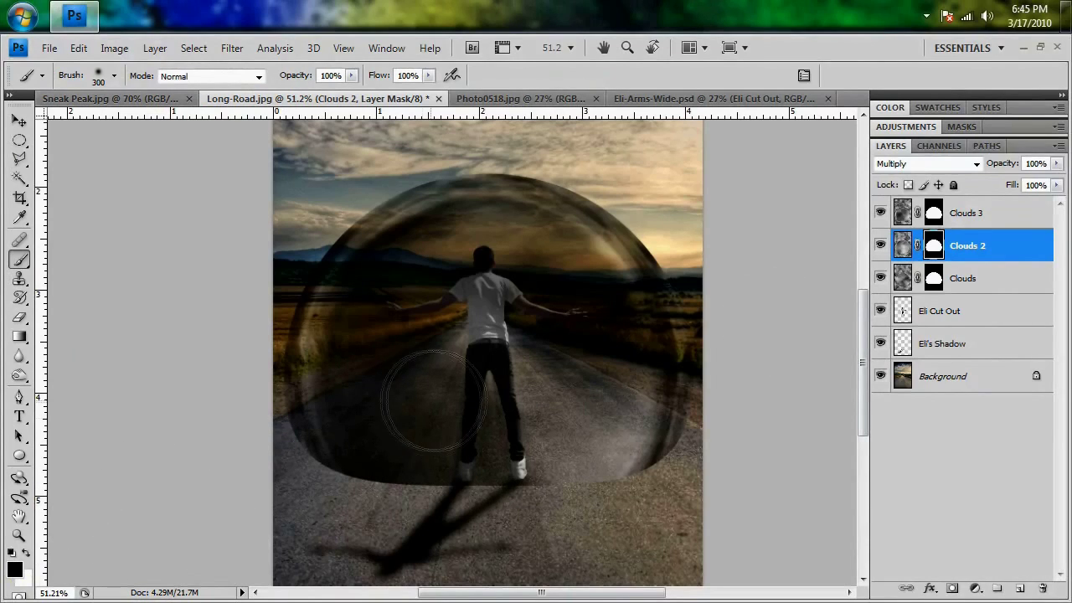
pyautogui.moveTo(501, 461)
pyautogui.mouseDown()
pyautogui.moveTo(479, 394)
pyautogui.moveTo(482, 298)
pyautogui.moveTo(414, 318)
pyautogui.moveTo(477, 310)
pyautogui.moveTo(515, 280)
pyautogui.moveTo(562, 323)
pyautogui.moveTo(536, 273)
pyautogui.moveTo(507, 251)
pyautogui.moveTo(394, 340)
pyautogui.moveTo(483, 436)
pyautogui.mouseUp()
pyautogui.moveTo(500, 357)
pyautogui.mouseDown()
pyautogui.moveTo(536, 304)
pyautogui.moveTo(547, 305)
pyautogui.moveTo(505, 297)
pyautogui.moveTo(484, 423)
pyautogui.mouseUp()
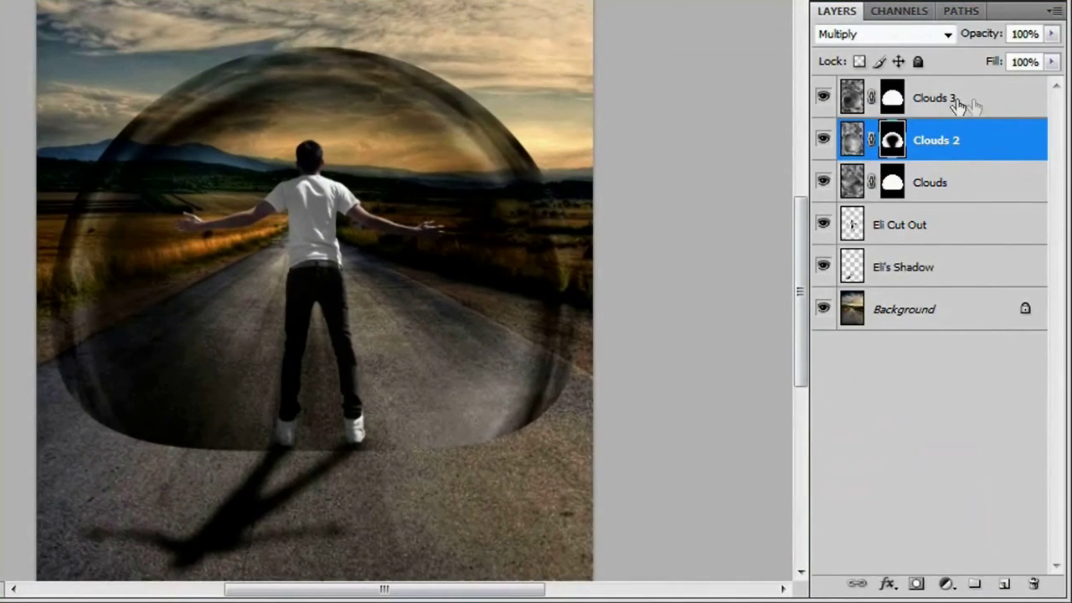
# Step: Group the three cloud layers as All Clouds, and add a group mask that hides the dome's bottom edge with black paint
pyautogui.click(936, 100)
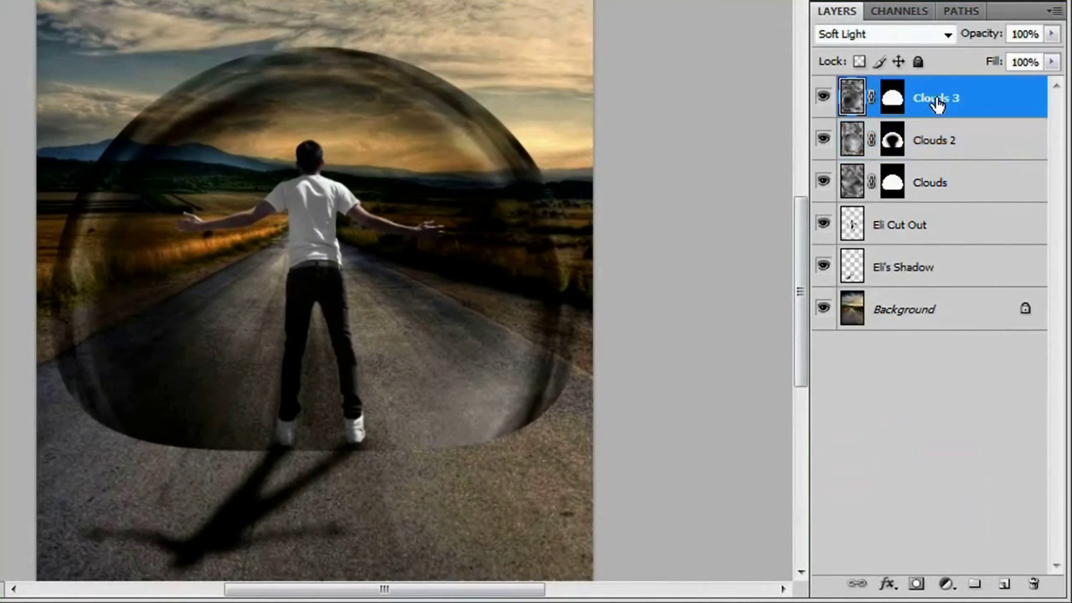
pyautogui.keyDown('shift'); pyautogui.click(945, 192); pyautogui.keyUp('shift')
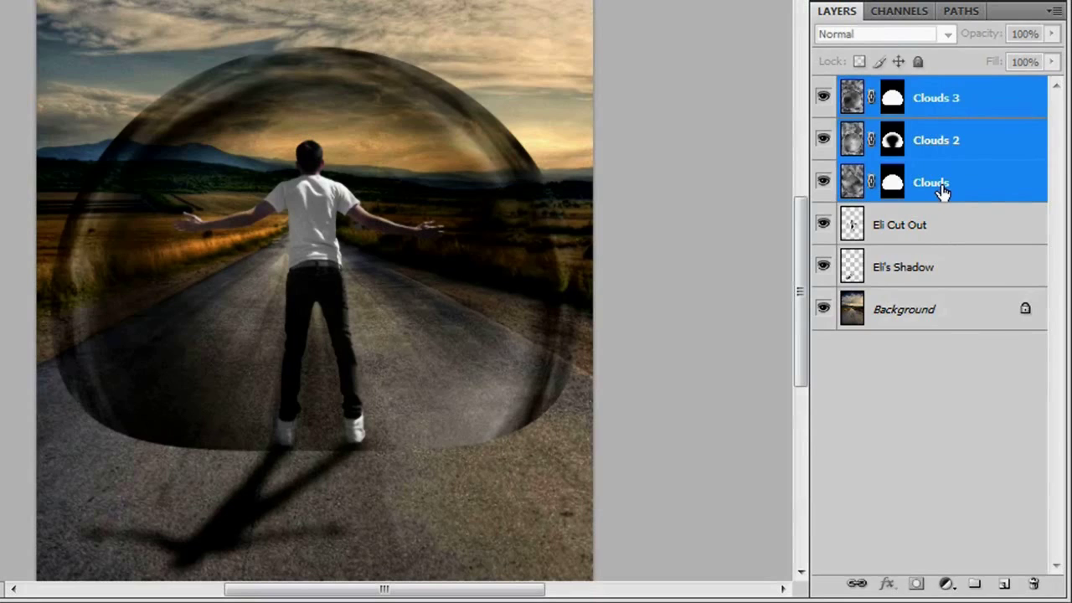
pyautogui.hotkey('ctrl', 'g')
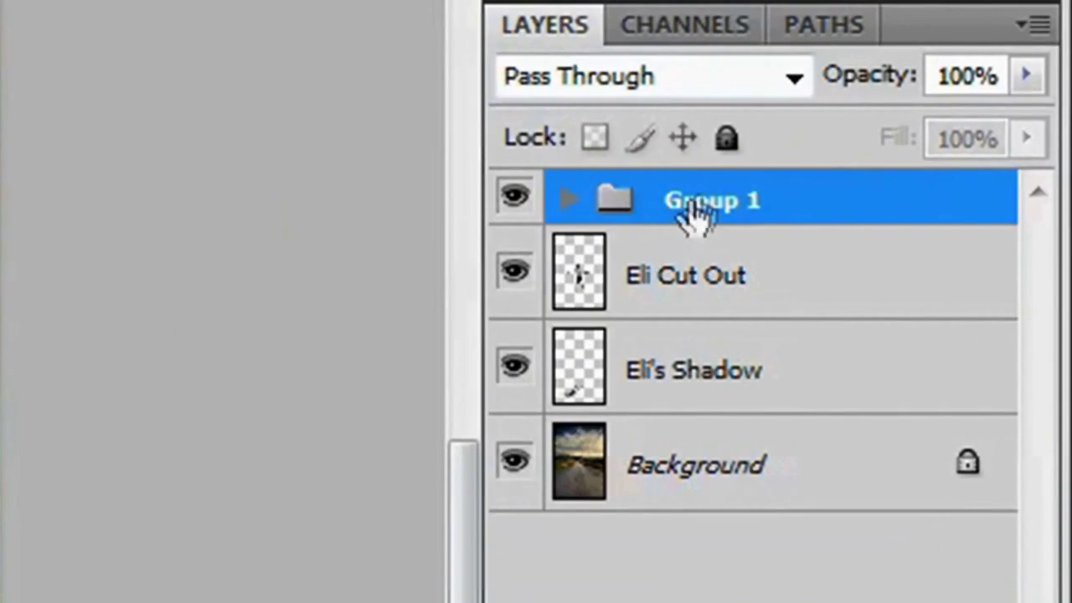
pyautogui.doubleClick(907, 90)
pyautogui.write('All Clouds')
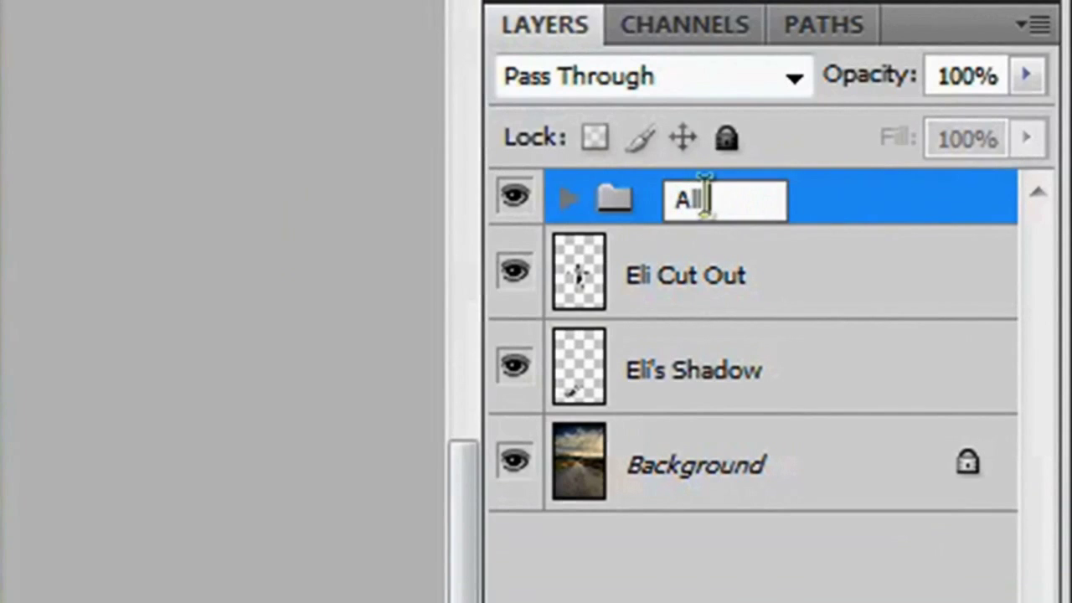
pyautogui.press('Return')
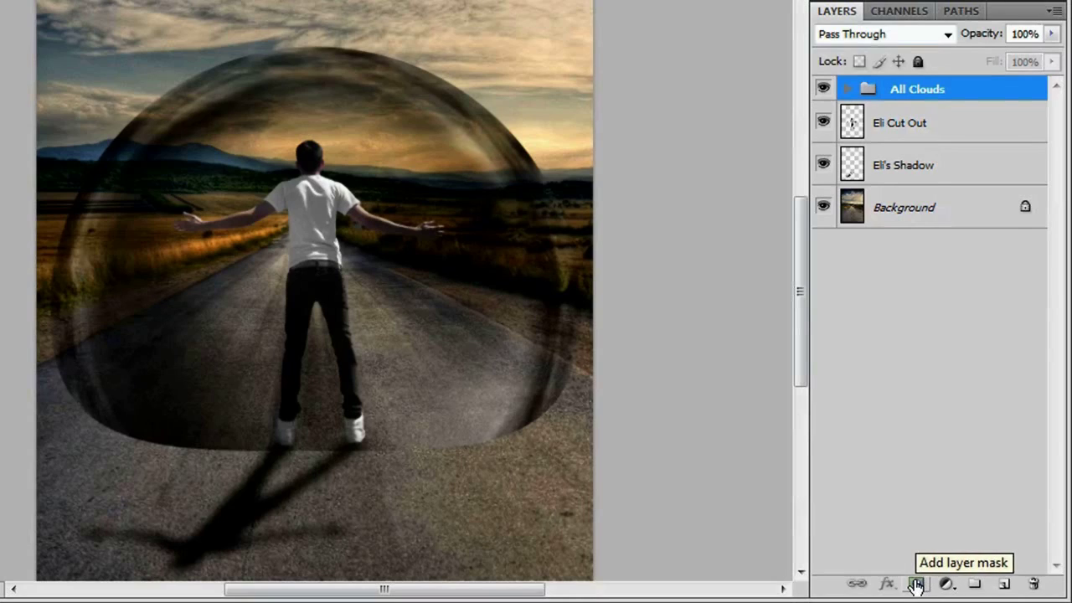
pyautogui.click(917, 584)
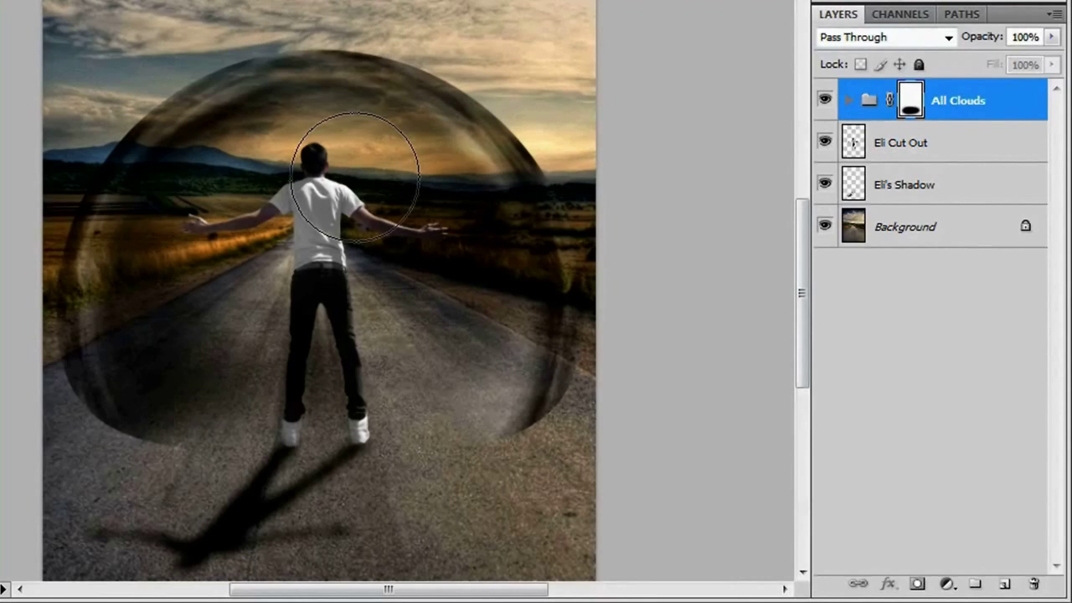
# Step: Load the dome selection from the Clouds 3 mask and create a new layer above the All Clouds group
pyautogui.click(849, 100)
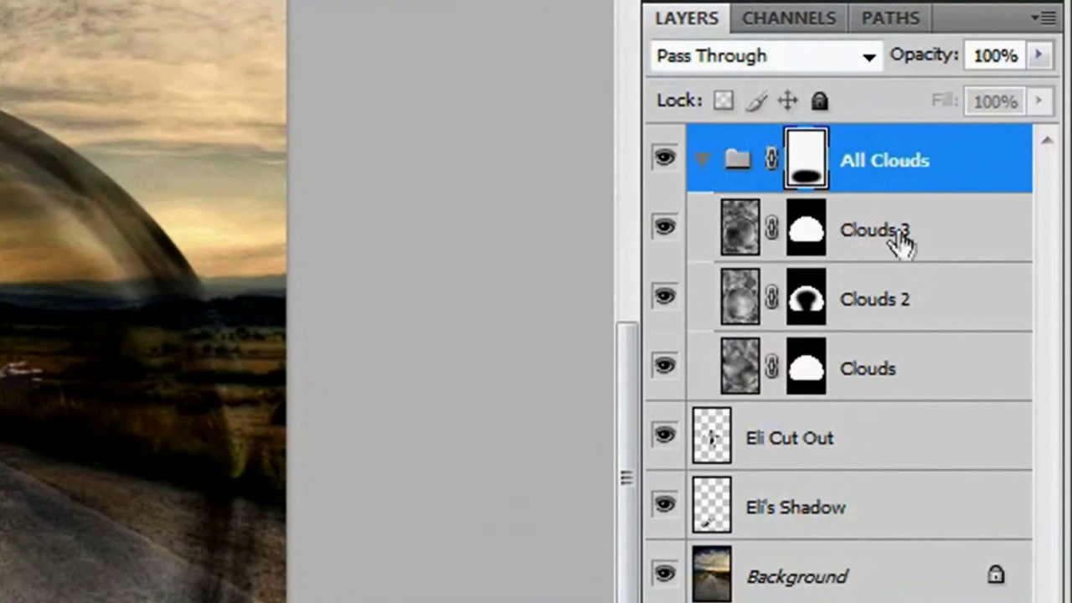
pyautogui.click(903, 241)
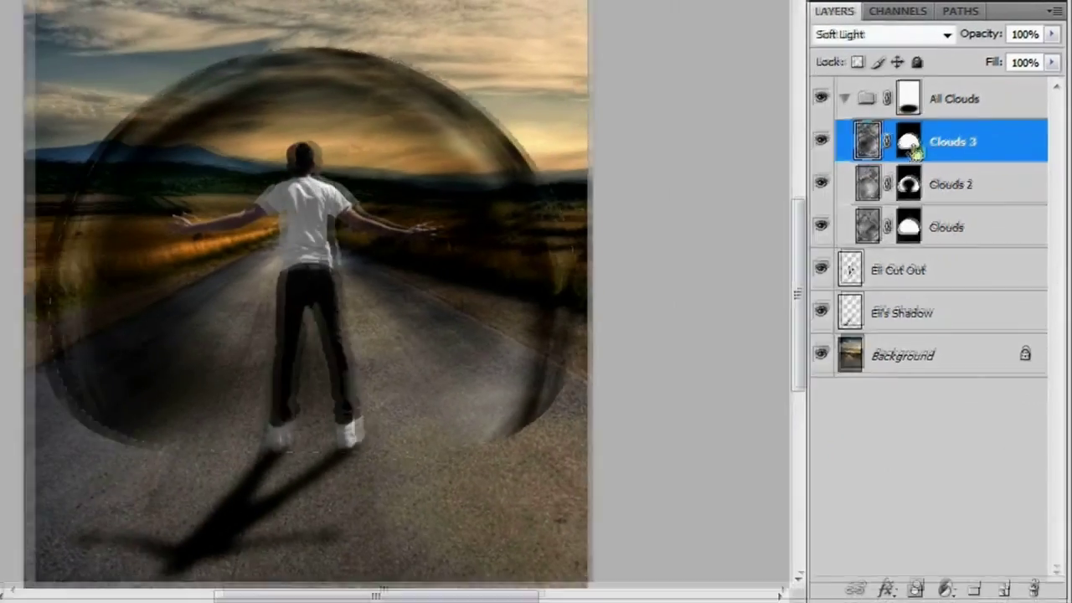
pyautogui.keyDown('ctrl'); pyautogui.click(807, 239); pyautogui.keyUp('ctrl')
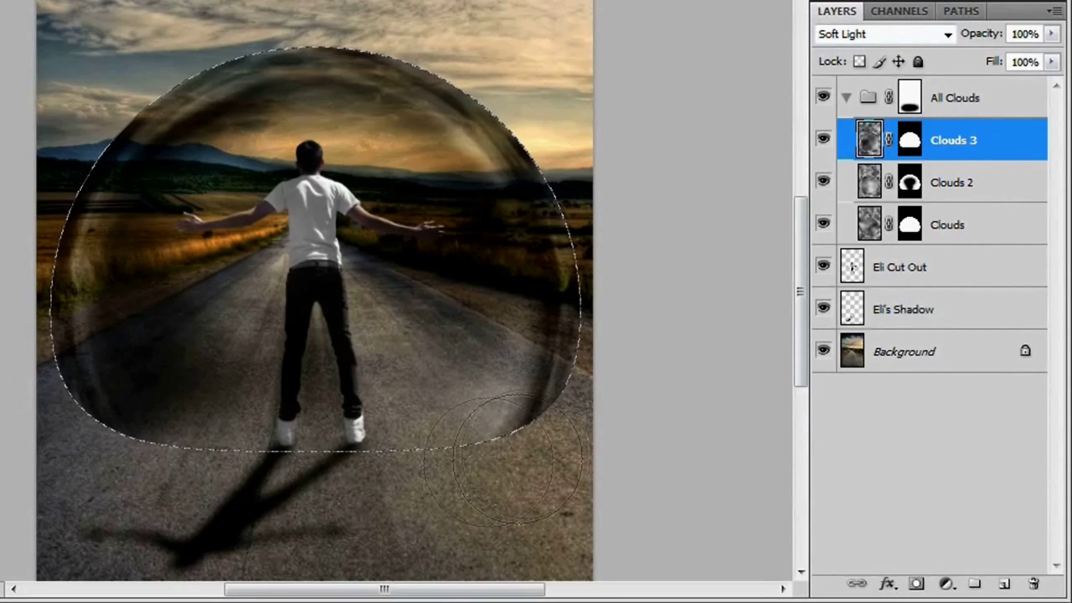
pyautogui.click(959, 101)
pyautogui.click(1004, 583)
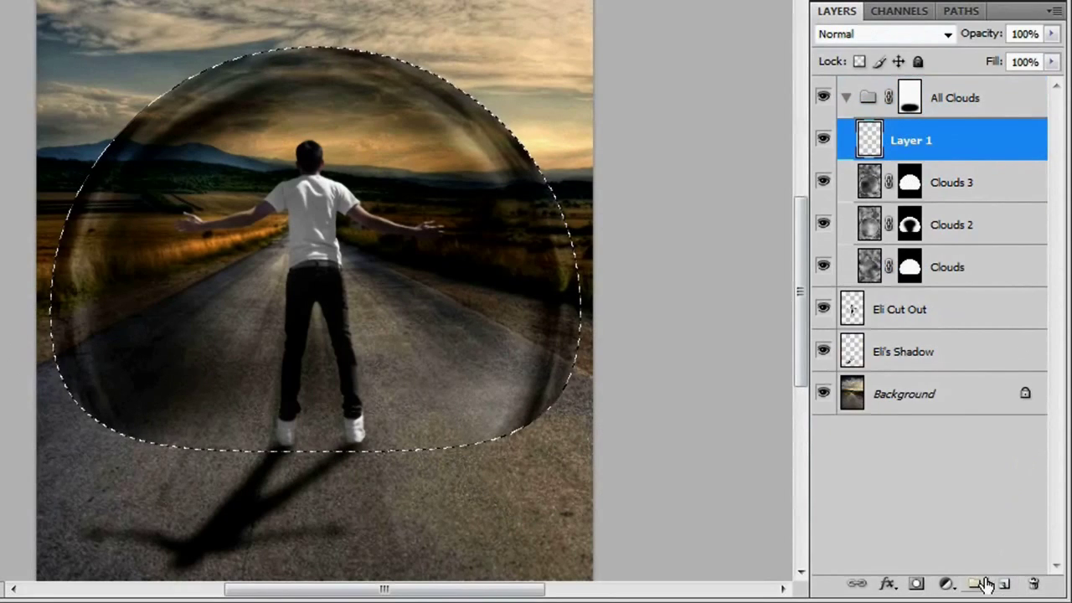
pyautogui.moveTo(957, 150); pyautogui.dragTo(978, 80)
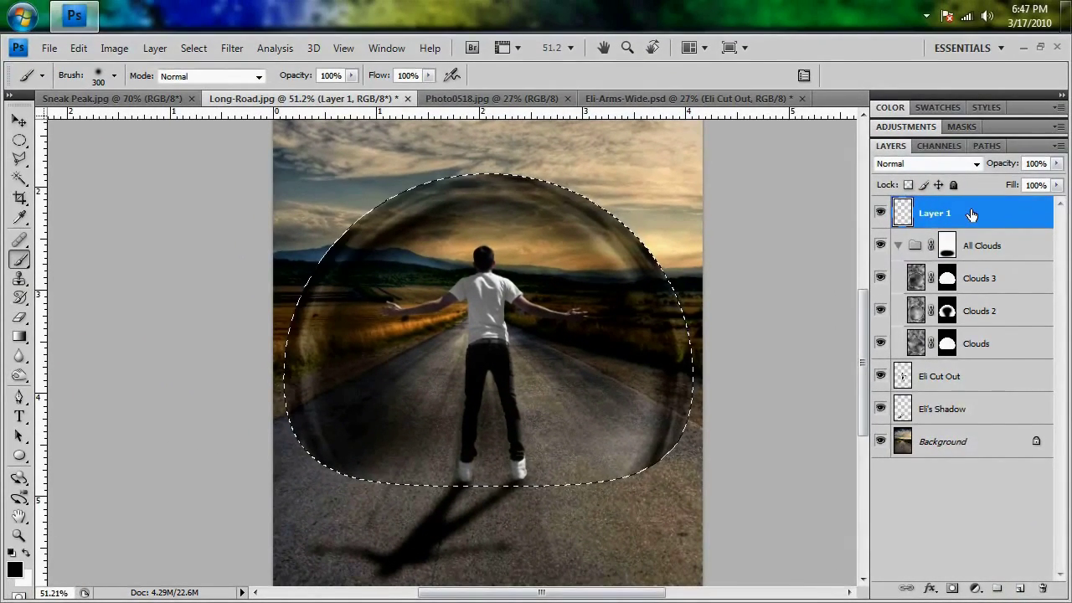
# Step: Fill the dome selection with white on the new layer, deselect, and rename the layer Glow
pyautogui.hotkey('ctrl', 'BackSpace')
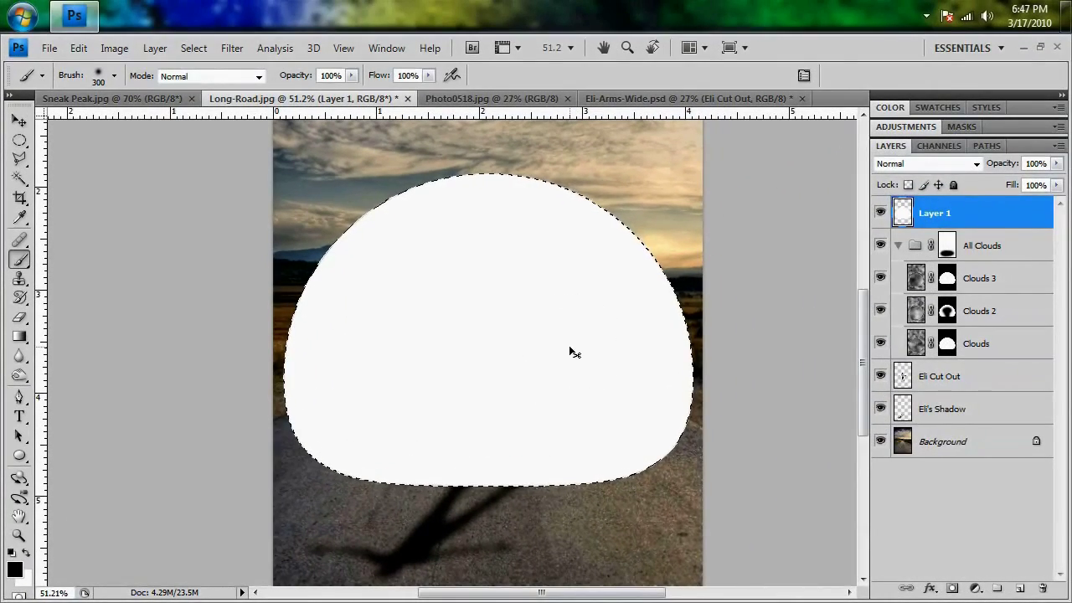
pyautogui.hotkey('ctrl', 'd')
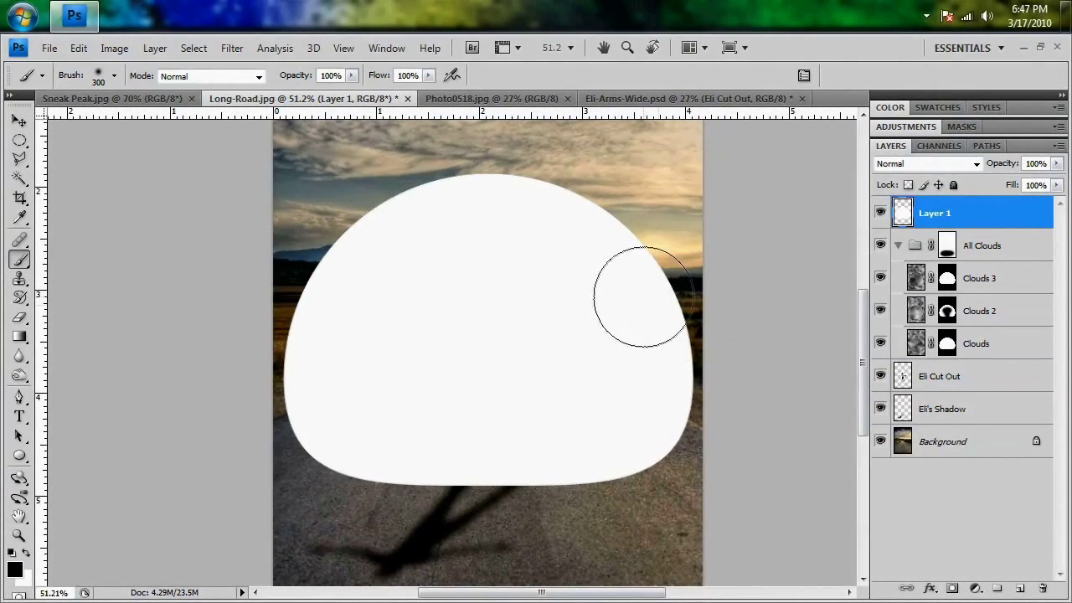
pyautogui.click(20, 121)
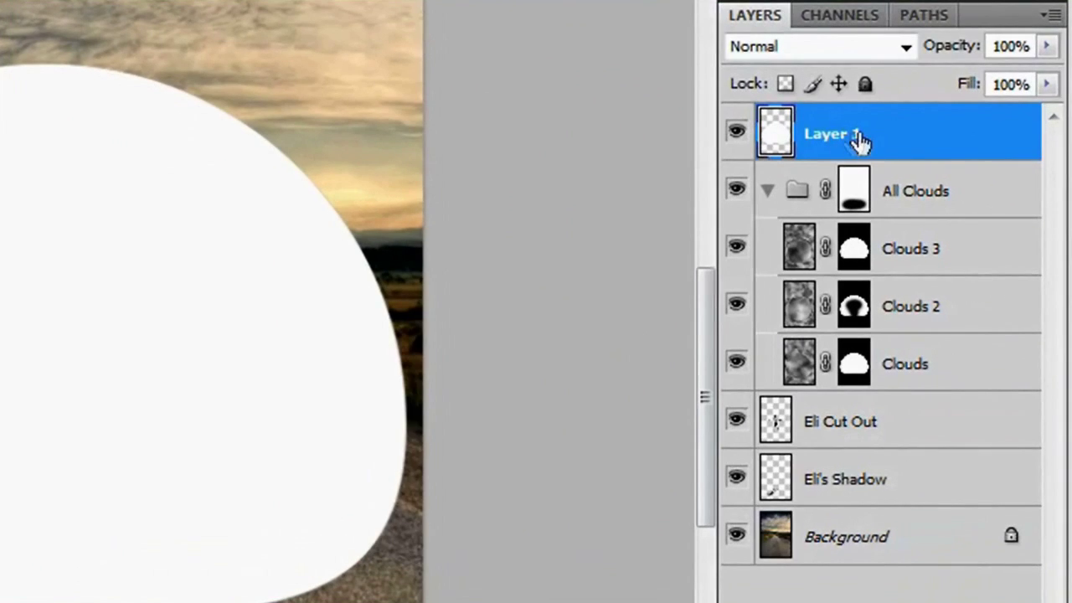
pyautogui.doubleClick(948, 213)
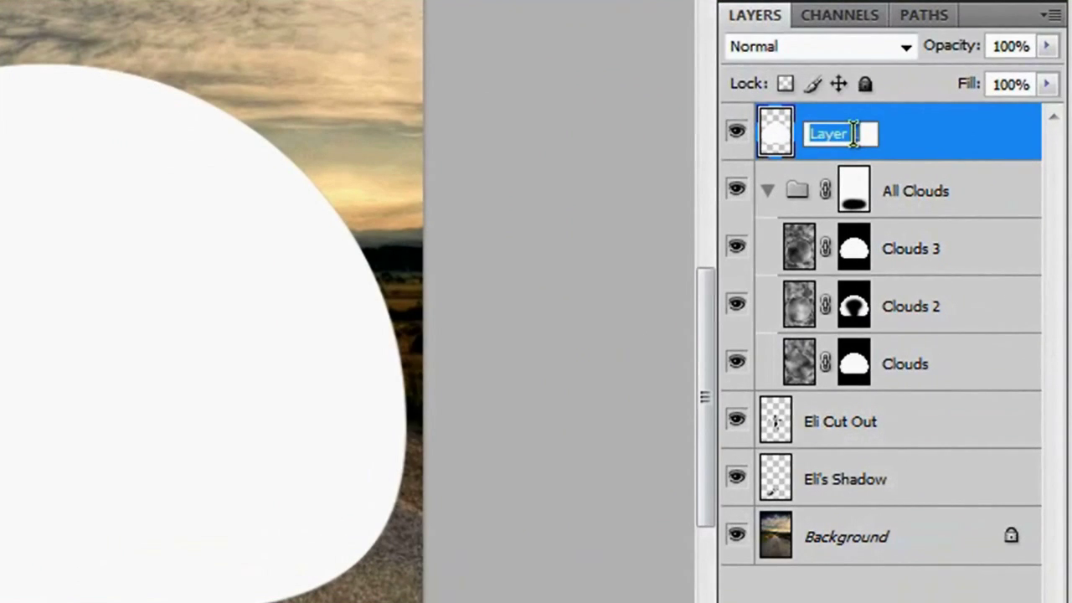
pyautogui.write('Glow')
pyautogui.press('Return')
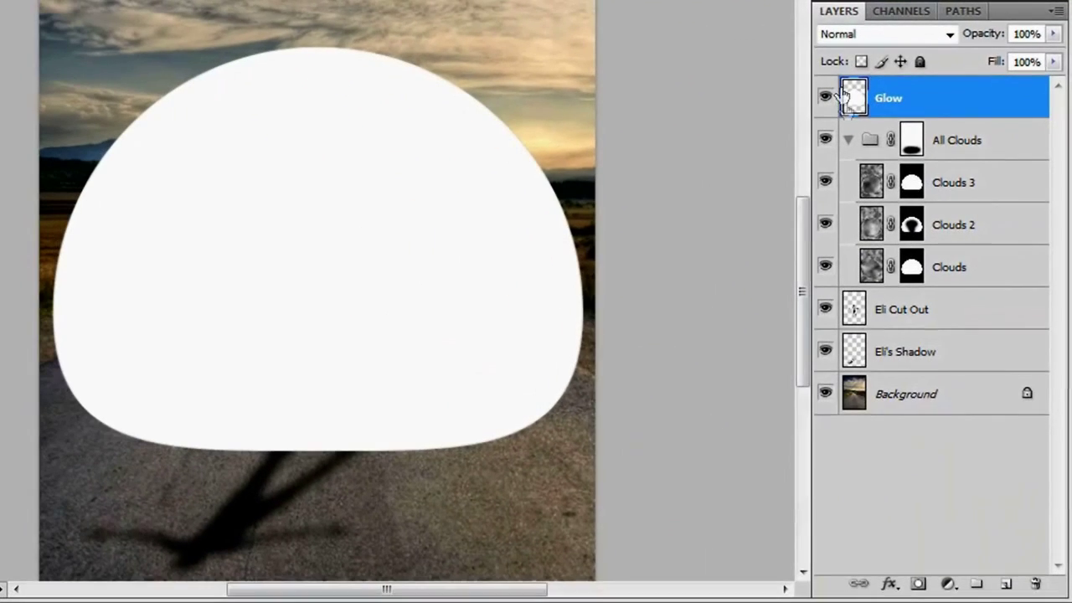
# Step: Apply an Outer Glow layer style with default settings to the Glow layer, and set its fill opacity to 0%
pyautogui.click(891, 586)
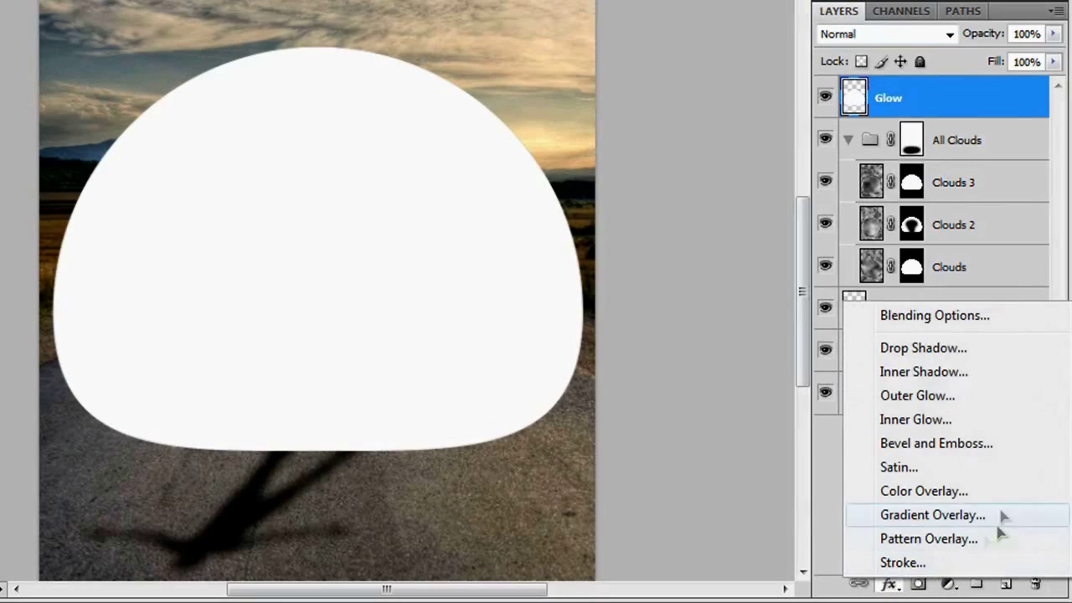
pyautogui.click(938, 401)
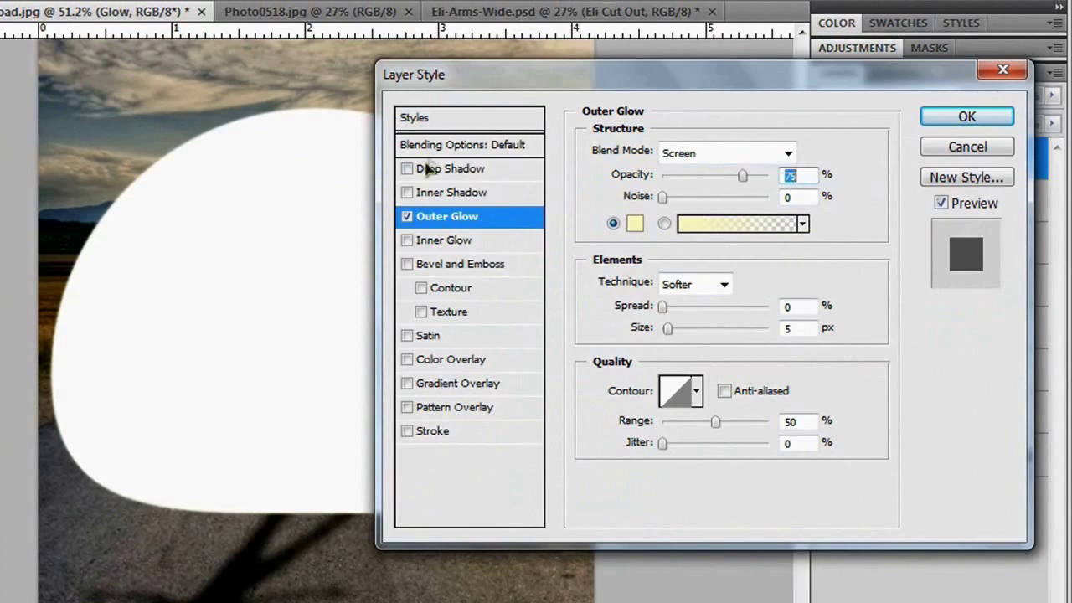
pyautogui.click(490, 146)
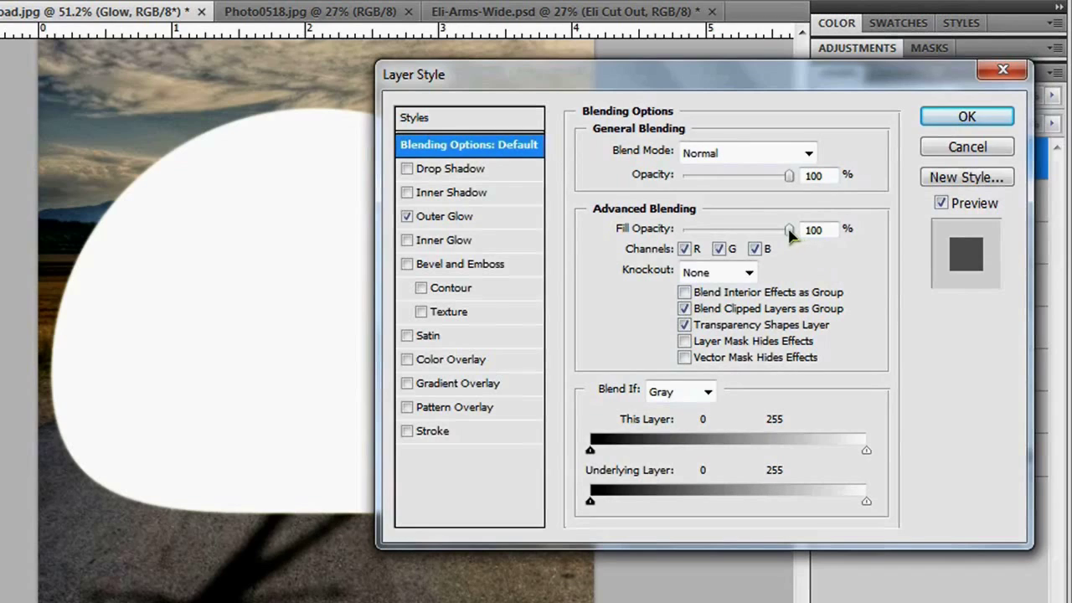
pyautogui.moveTo(791, 231); pyautogui.dragTo(682, 231)
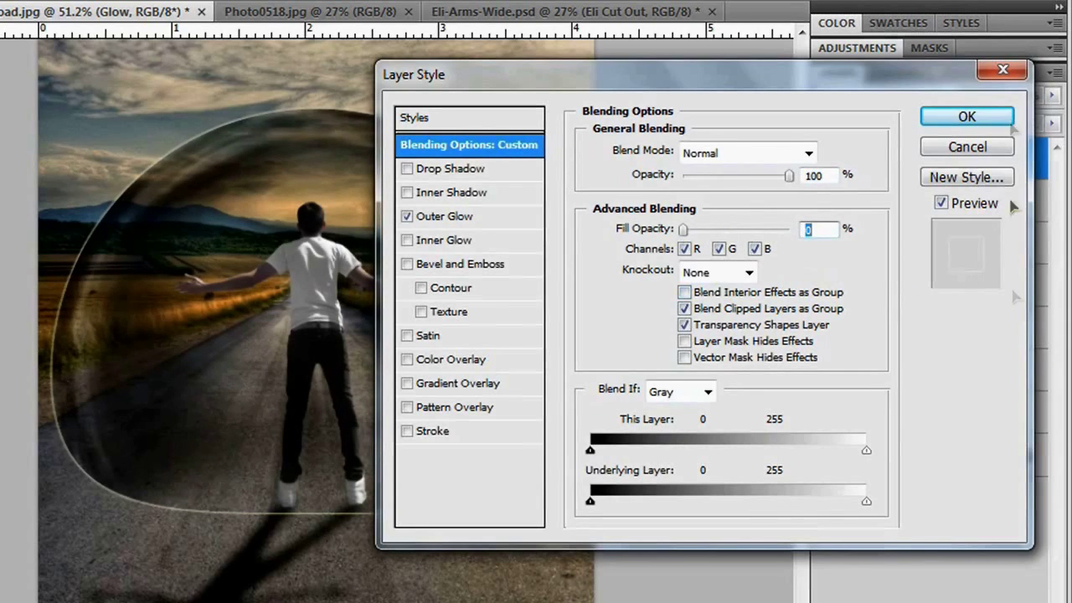
pyautogui.click(968, 116)
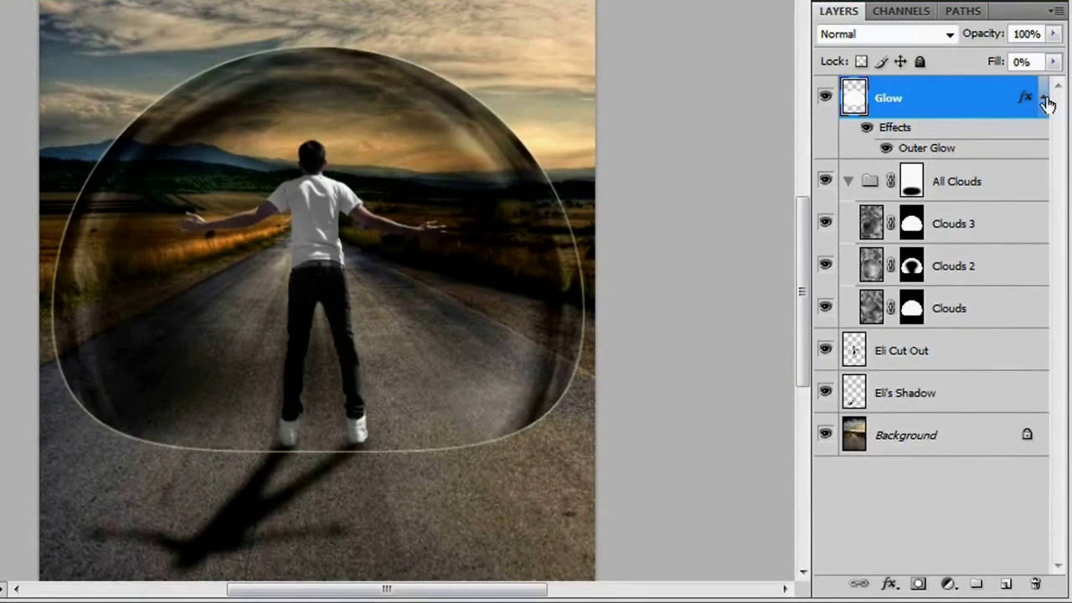
pyautogui.click(1042, 102)
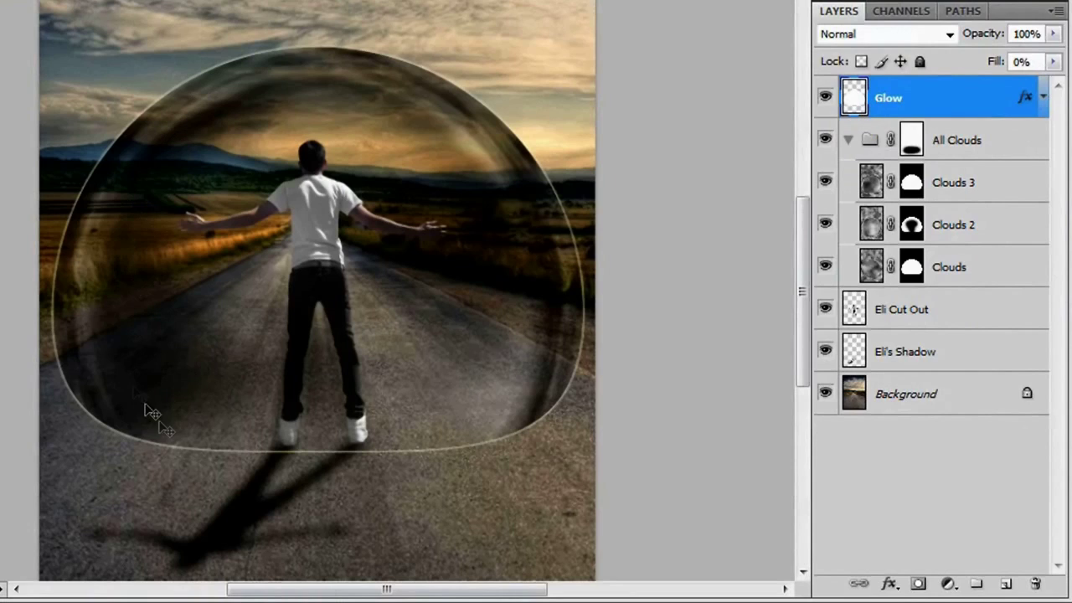
# Step: Convert the Glow layer's outer glow effect into its own layer, and delete the original Glow layer
pyautogui.rightClick(1028, 103)
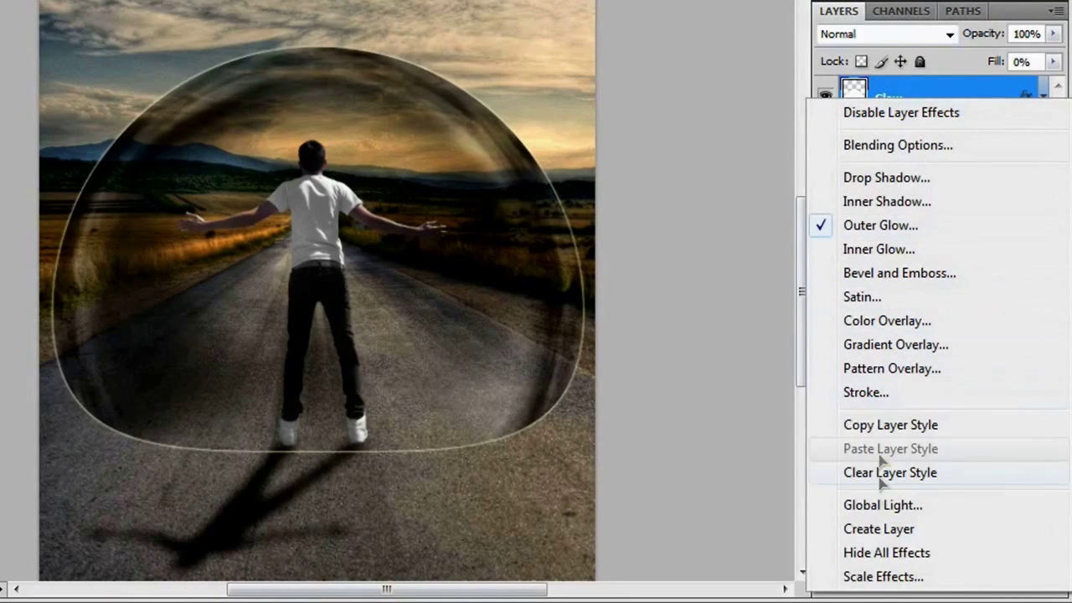
pyautogui.click(943, 534)
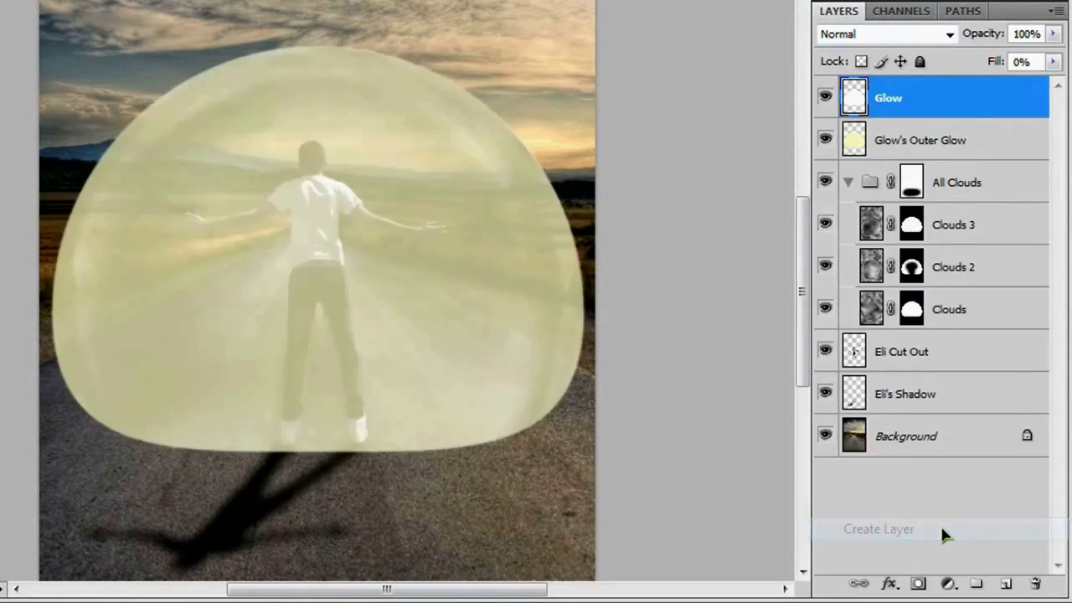
pyautogui.click(910, 149)
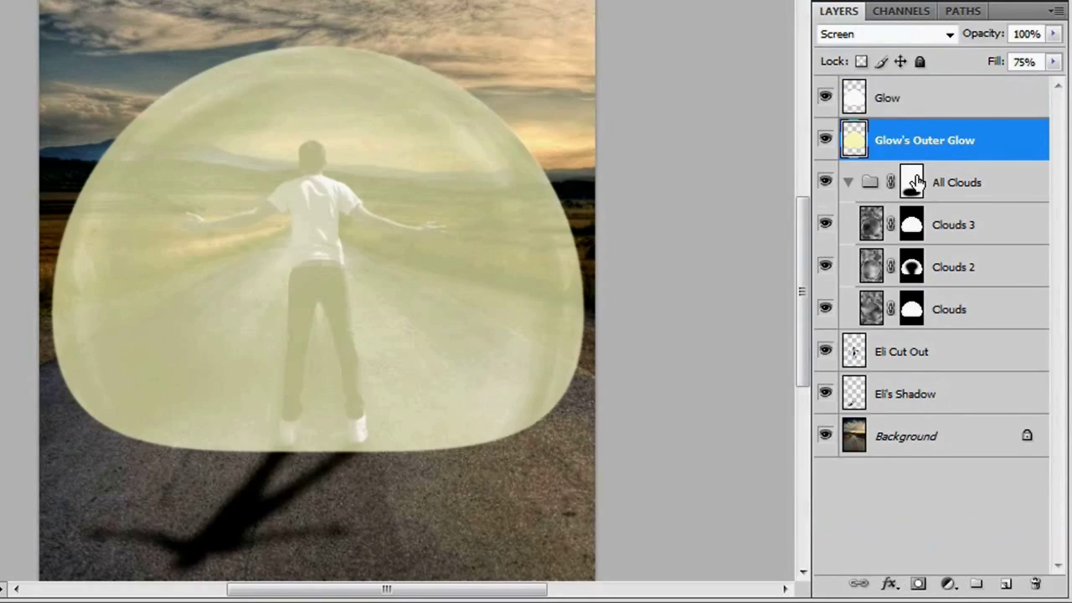
pyautogui.click(897, 115)
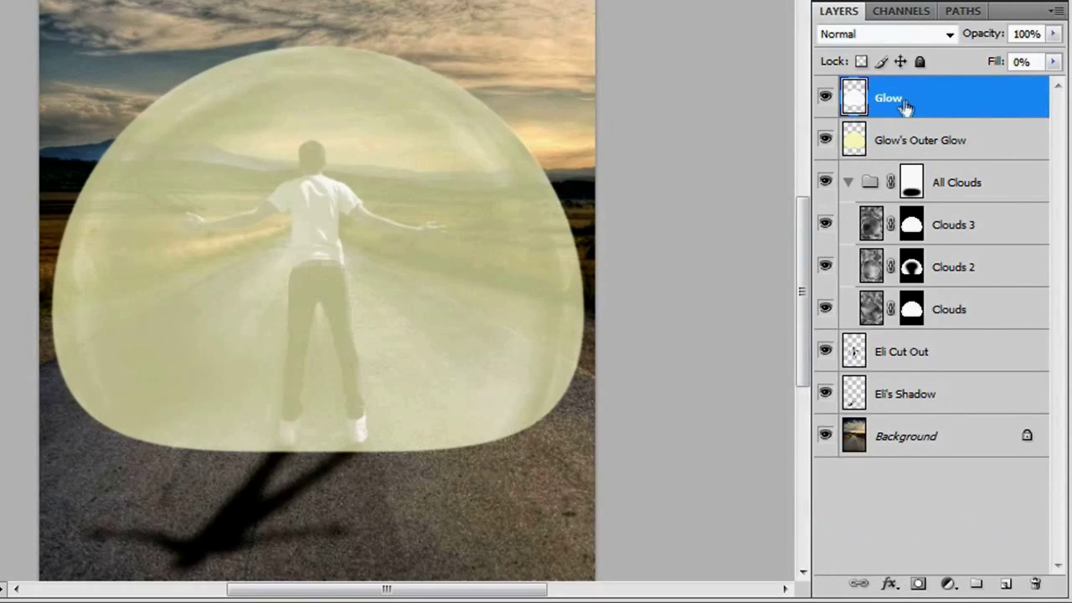
pyautogui.moveTo(907, 107); pyautogui.dragTo(1044, 581)
# Step: Rename the extracted outer glow layer to Glow and set its blend mode to Color Dodge
pyautogui.doubleClick(927, 99)
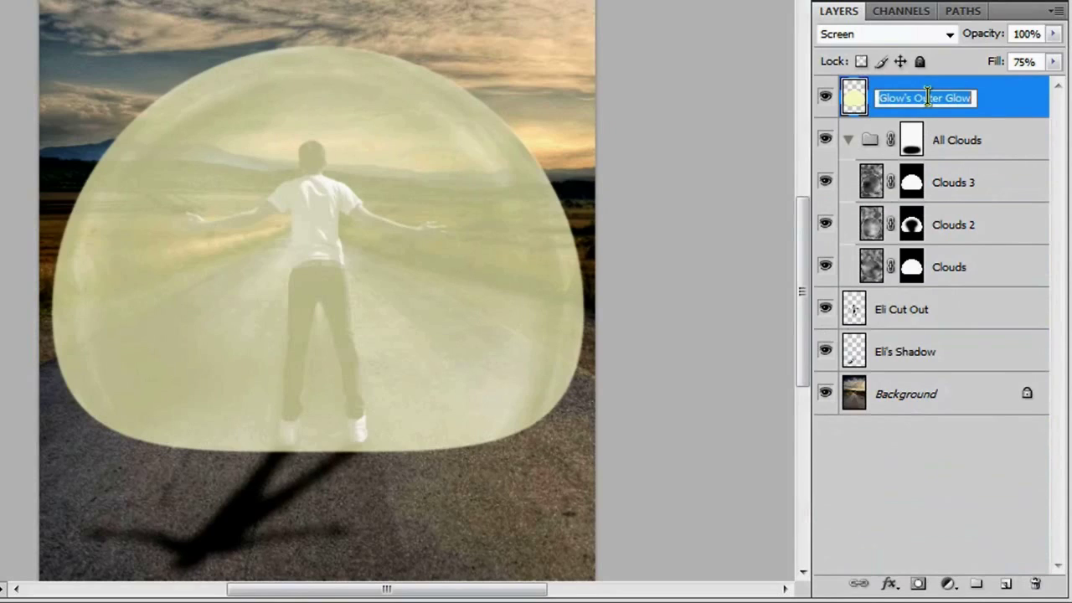
pyautogui.write('Glow')
pyautogui.press('Return')
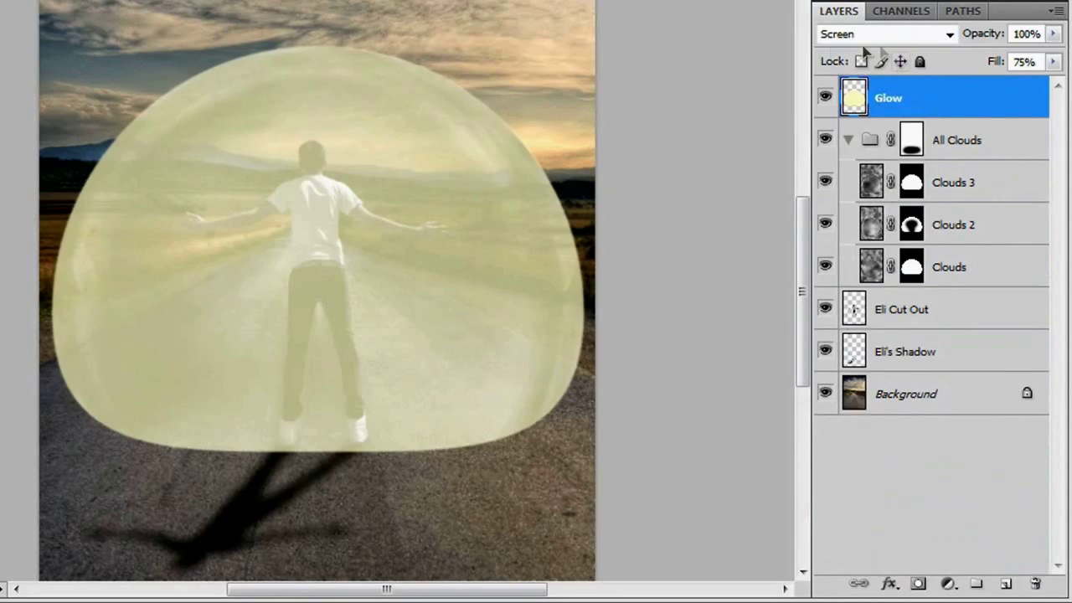
pyautogui.click(950, 37)
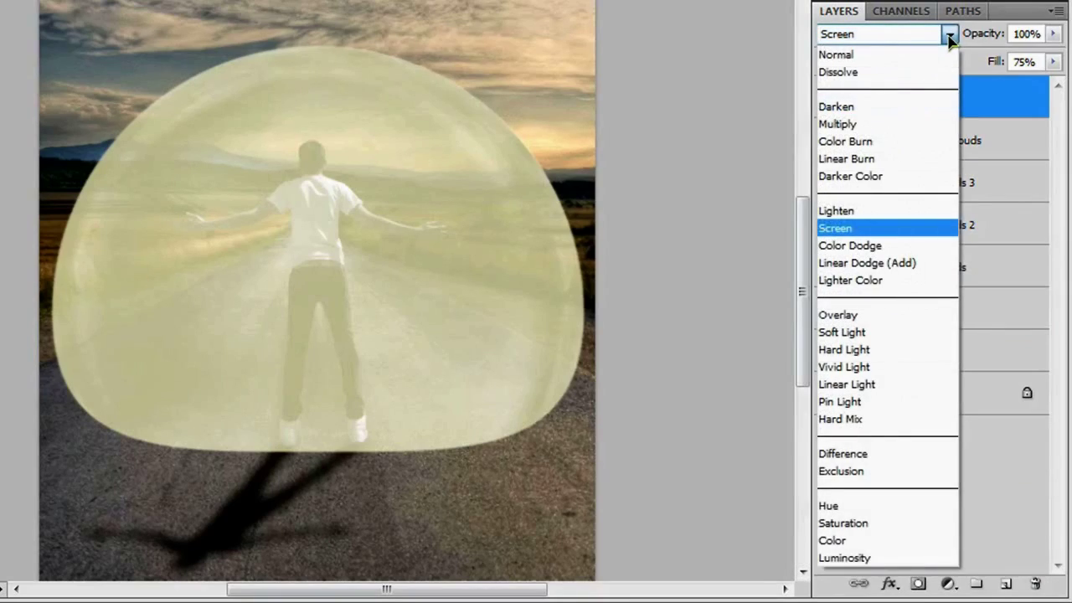
pyautogui.click(886, 248)
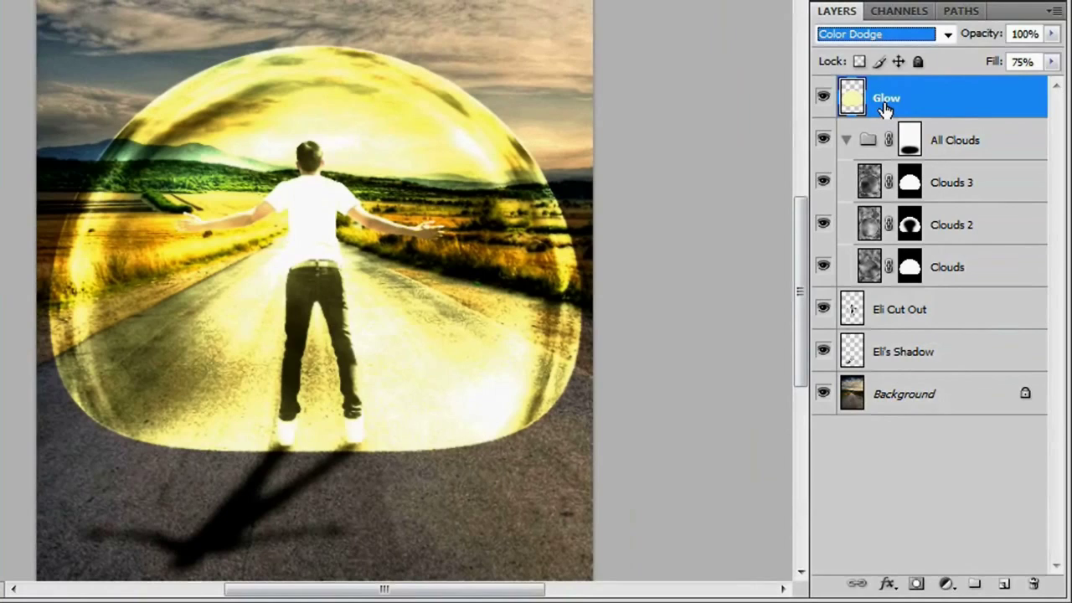
# Step: Put the Glow layer into a new group named Glow and add a layer mask to the group
pyautogui.hotkey('ctrl', 'g')
pyautogui.doubleClick(913, 88)
pyautogui.write('Glow')
pyautogui.press('Return')
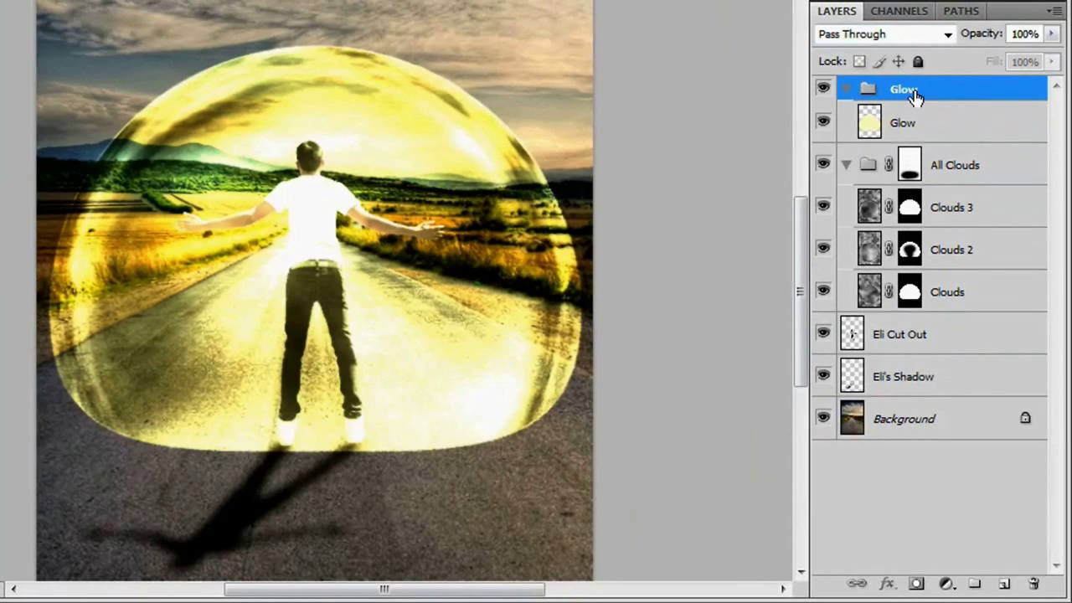
pyautogui.click(915, 585)
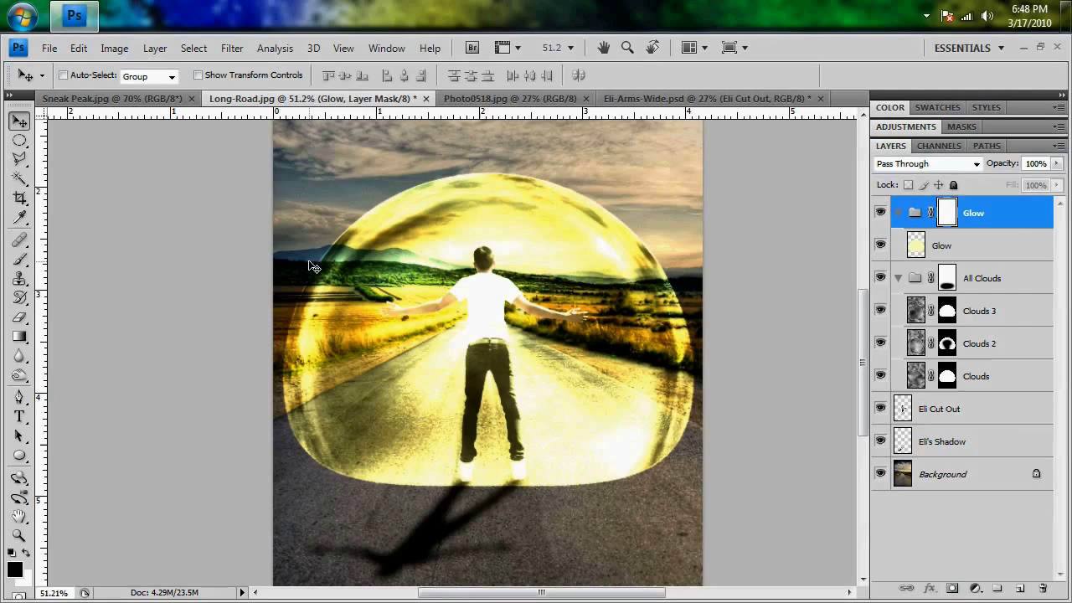
# Step: Paint black on the Glow group mask over the man and the dome's interior with a 300 px brush at 0% hardness
pyautogui.press('b')
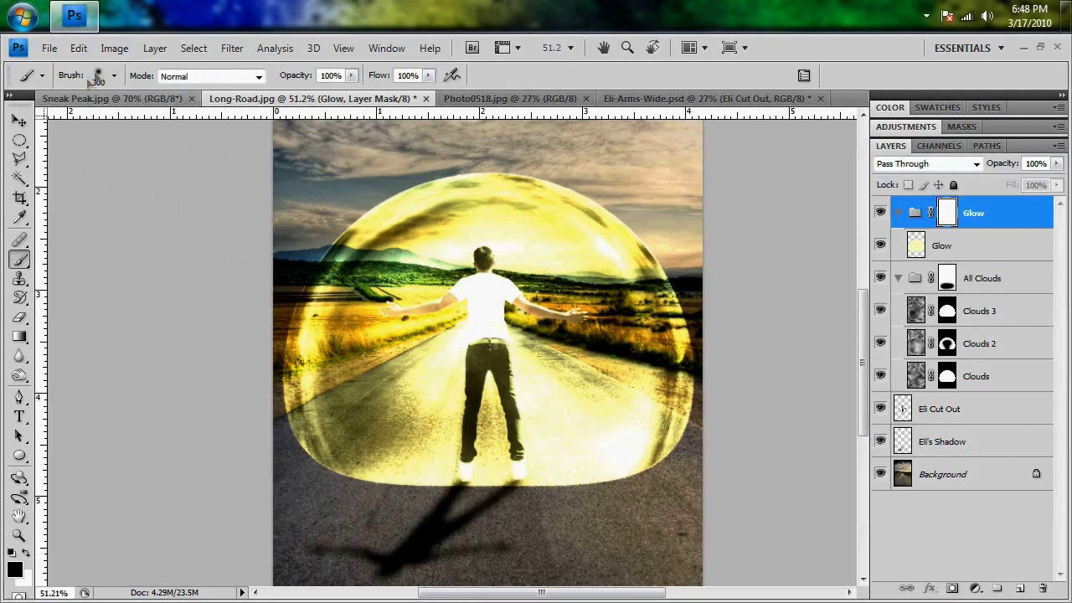
pyautogui.click(115, 76)
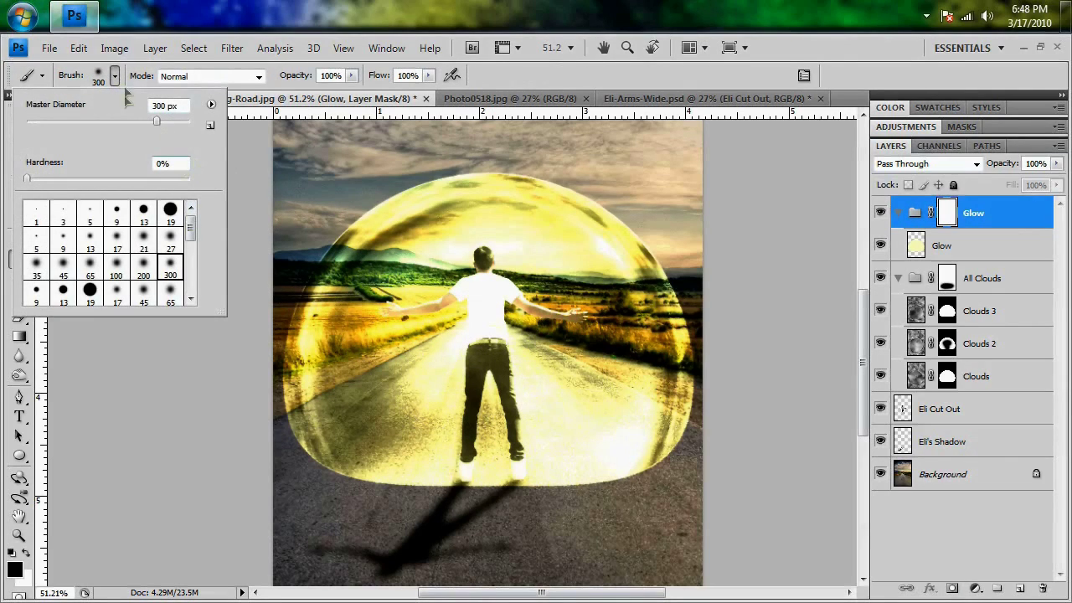
pyautogui.click(26, 180)
pyautogui.press('Return')
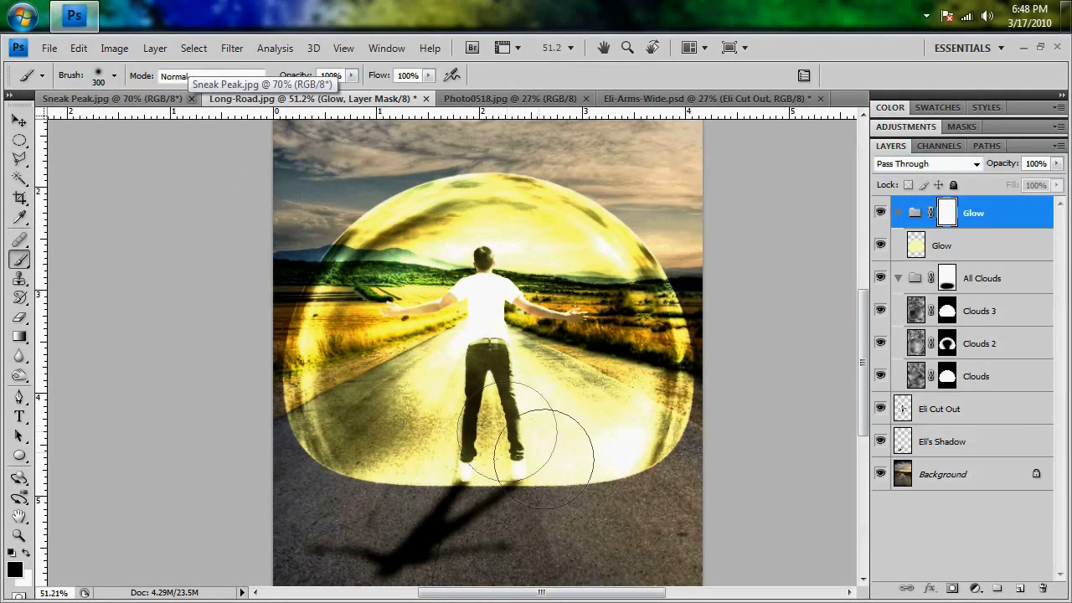
pyautogui.click(483, 317)
pyautogui.moveTo(483, 317)
pyautogui.mouseDown()
pyautogui.moveTo(490, 361)
pyautogui.moveTo(528, 361)
pyautogui.moveTo(471, 369)
pyautogui.moveTo(473, 394)
pyautogui.moveTo(444, 452)
pyautogui.moveTo(377, 418)
pyautogui.moveTo(406, 451)
pyautogui.moveTo(360, 352)
pyautogui.moveTo(394, 281)
pyautogui.moveTo(473, 248)
pyautogui.moveTo(543, 266)
pyautogui.moveTo(628, 360)
pyautogui.moveTo(570, 442)
pyautogui.moveTo(511, 465)
pyautogui.moveTo(583, 450)
pyautogui.moveTo(616, 352)
pyautogui.moveTo(569, 243)
pyautogui.moveTo(494, 217)
pyautogui.moveTo(340, 314)
pyautogui.moveTo(418, 230)
pyautogui.moveTo(536, 201)
pyautogui.moveTo(330, 402)
pyautogui.moveTo(436, 226)
pyautogui.moveTo(490, 289)
pyautogui.mouseUp()
pyautogui.moveTo(471, 377); pyautogui.dragTo(535, 337)
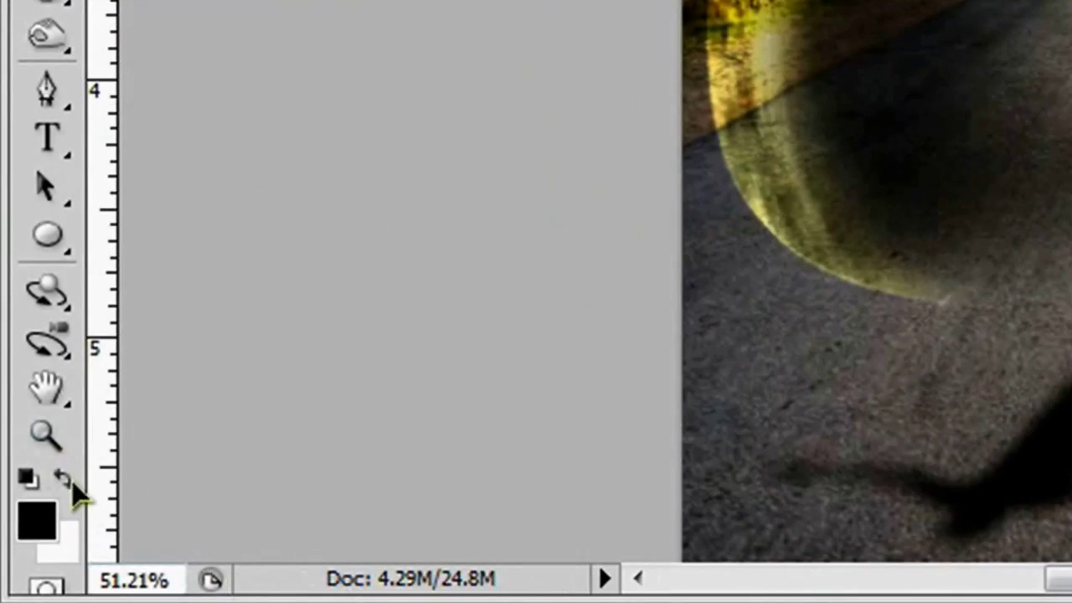
# Step: Paint white on the Glow group mask along the dome's lower left and lower right edges to bring the glow back
pyautogui.click(65, 479)
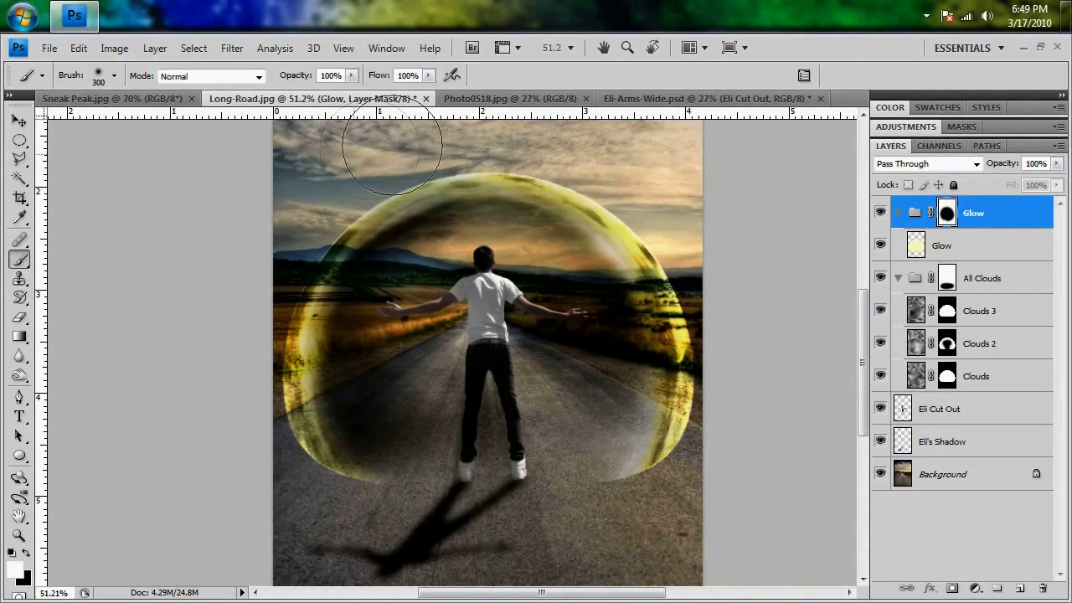
pyautogui.moveTo(286, 212)
pyautogui.mouseDown()
pyautogui.moveTo(252, 303)
pyautogui.moveTo(235, 450)
pyautogui.mouseUp()
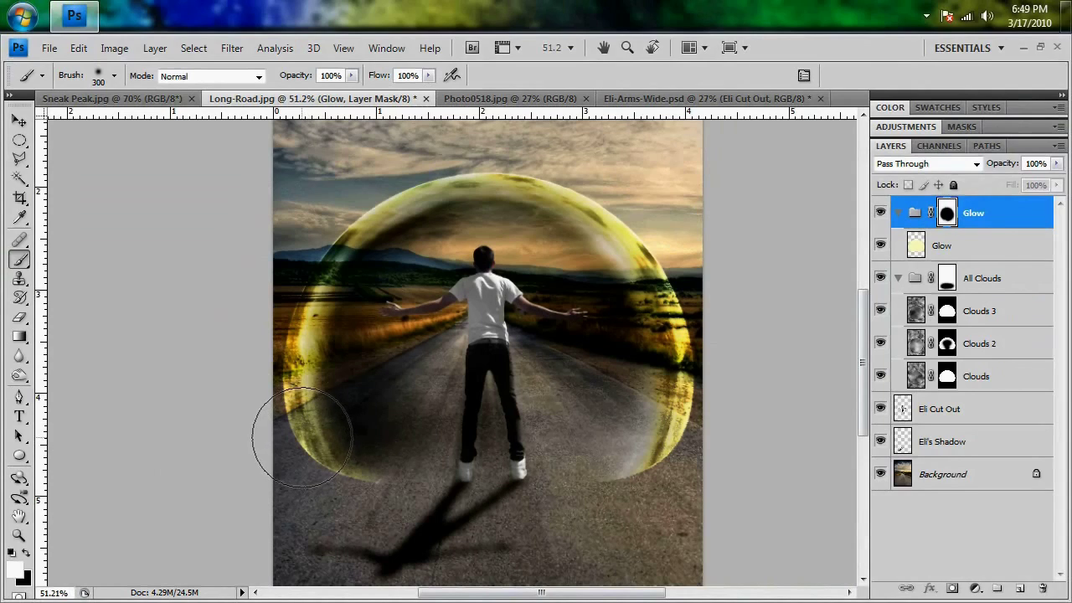
pyautogui.moveTo(304, 434)
pyautogui.mouseDown()
pyautogui.moveTo(348, 491)
pyautogui.moveTo(308, 458)
pyautogui.moveTo(331, 490)
pyautogui.moveTo(302, 469)
pyautogui.mouseUp()
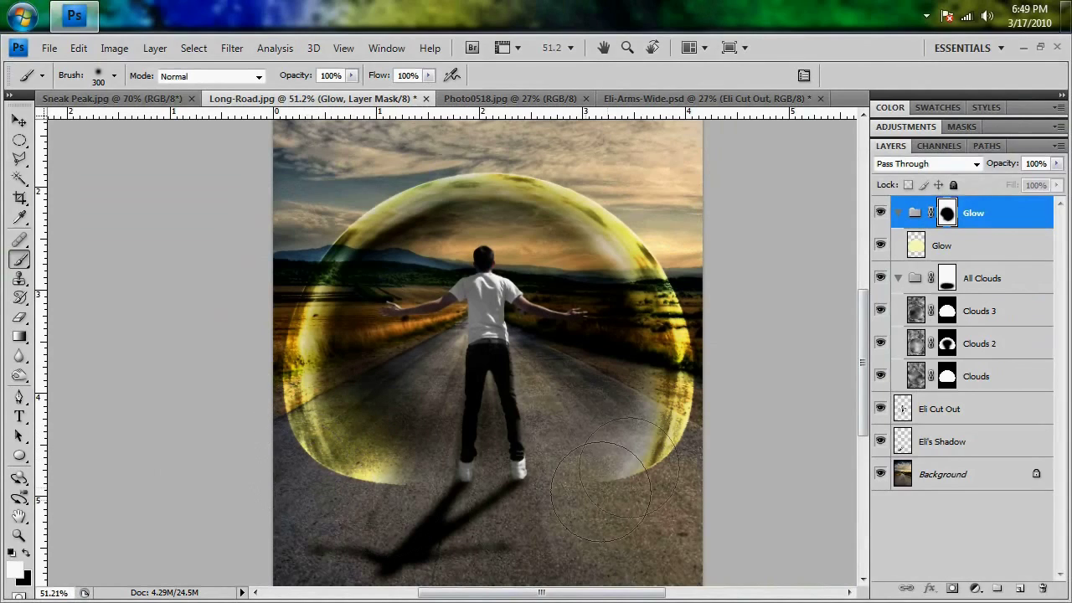
pyautogui.moveTo(688, 424)
pyautogui.mouseDown()
pyautogui.moveTo(665, 447)
pyautogui.moveTo(729, 455)
pyautogui.mouseUp()
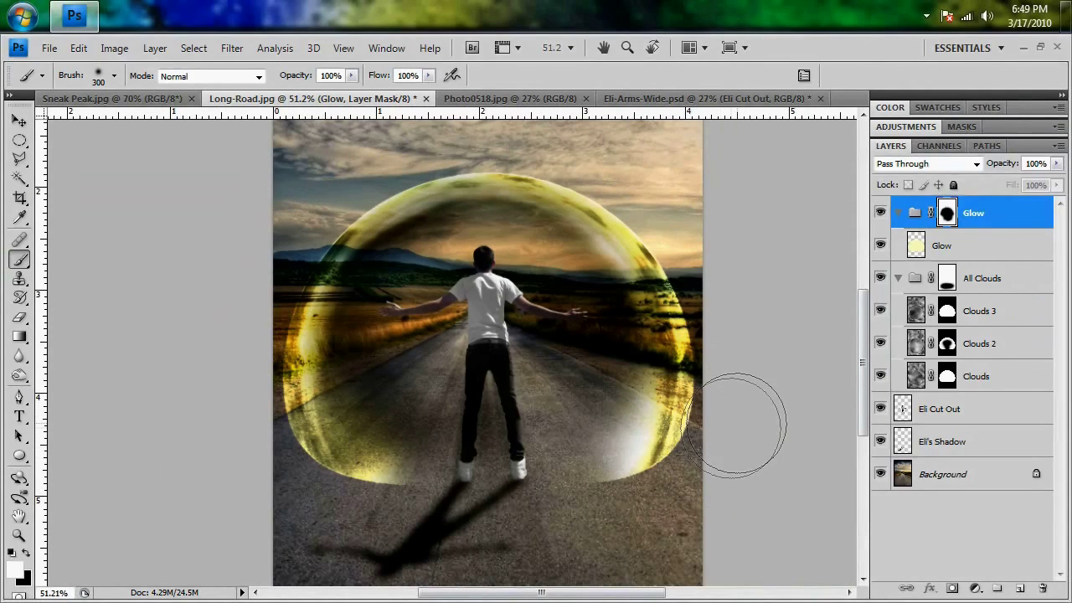